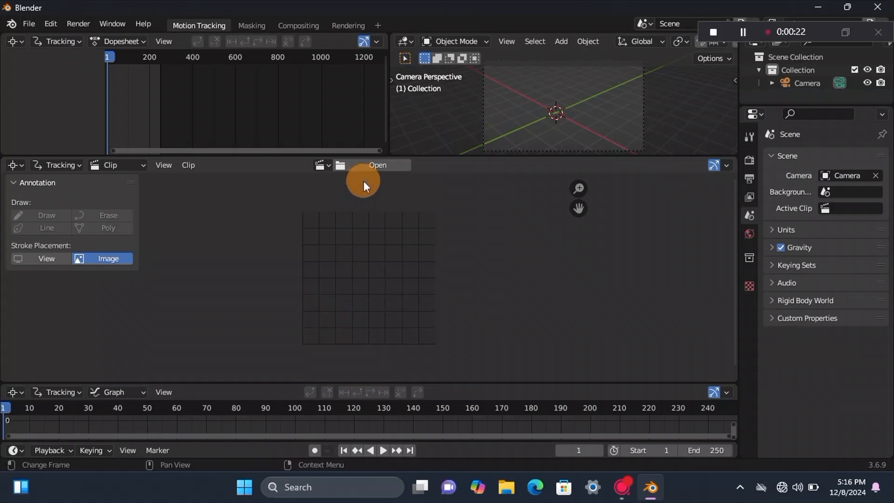
Step: Open the video clip 1.mp4 for tracking and match the scene frame range to the clip's length
click(366, 167)
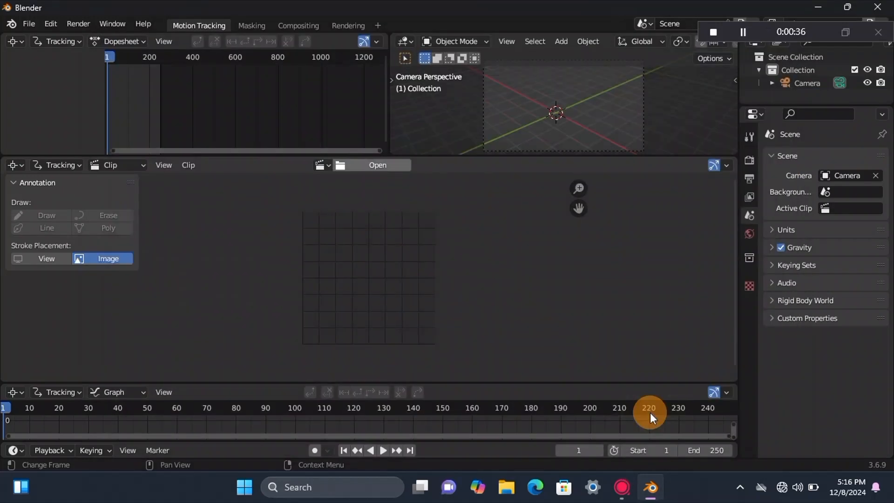
scroll(403, 227, down, 6)
scroll(401, 226, up, 1)
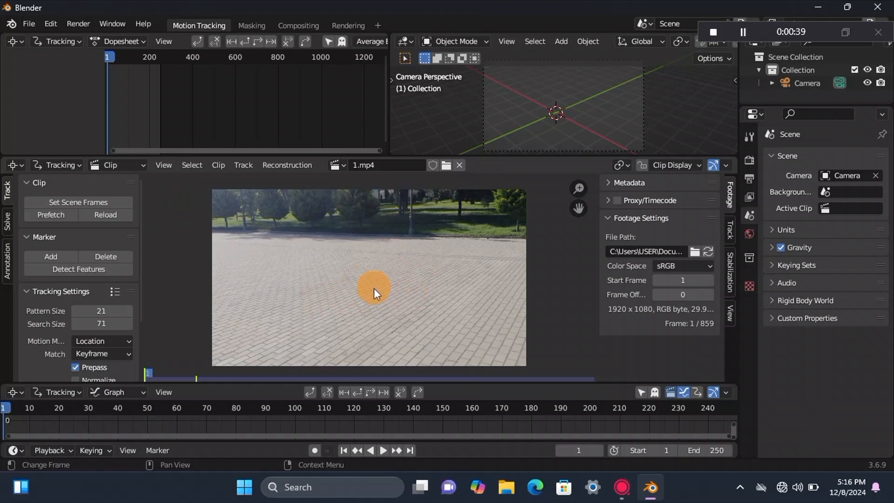
click(74, 200)
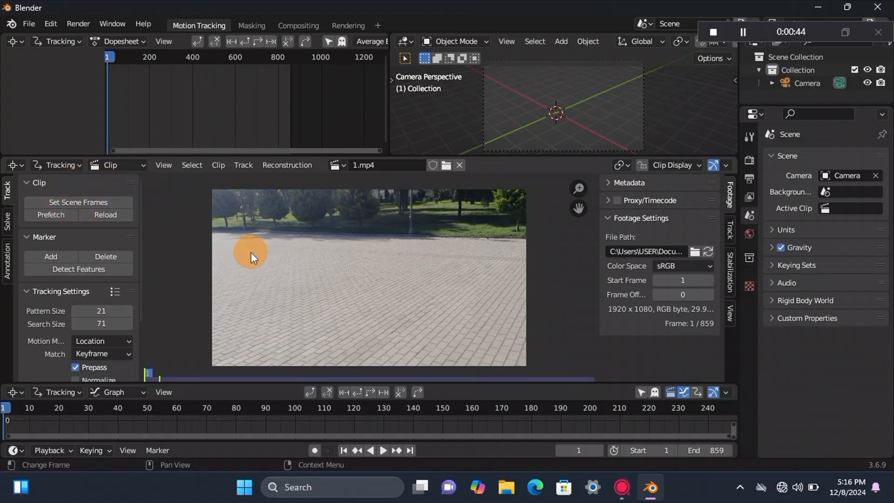
Step: Prefetch the clip's footage starting from frame 0 and set the scene's end frame to 250
drag(116, 57, 96, 82)
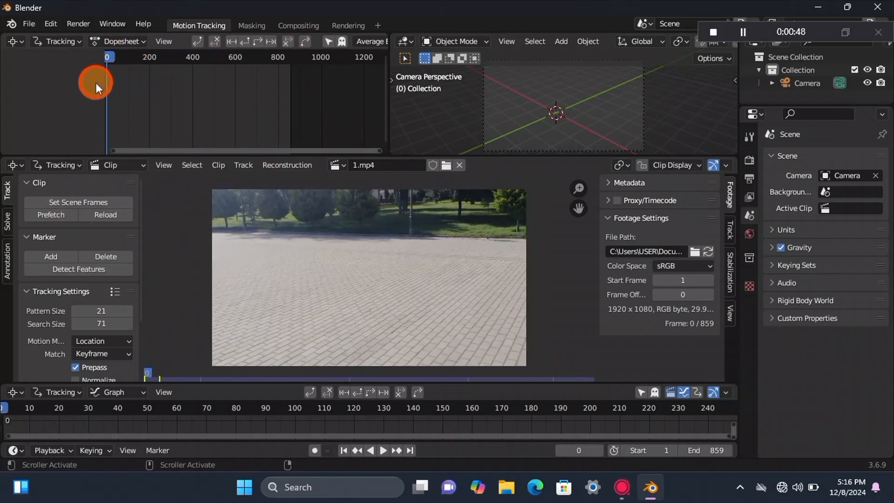
click(37, 214)
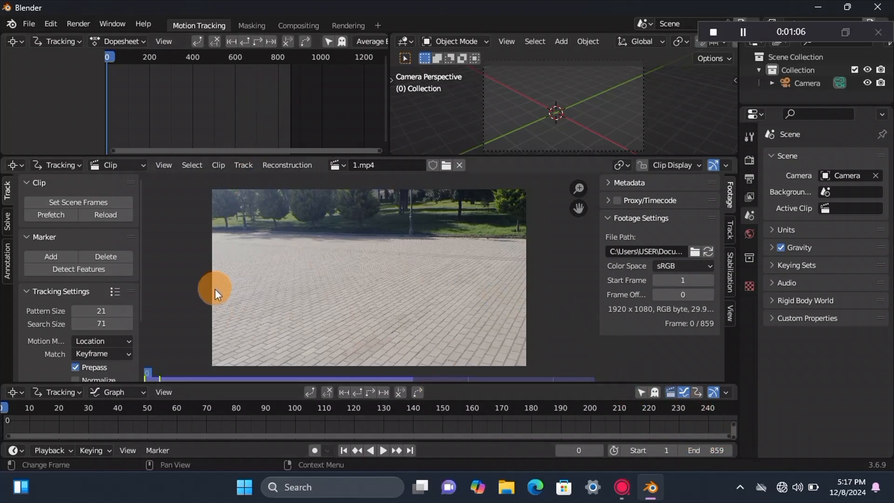
click(721, 452)
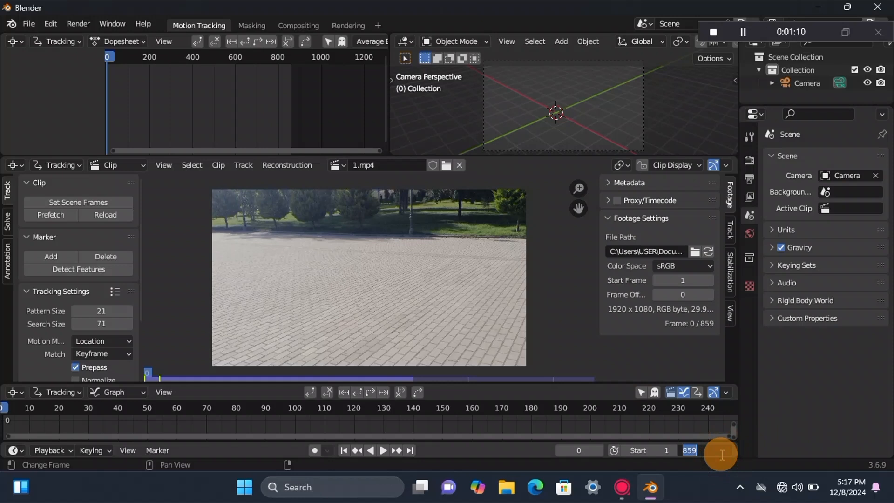
key(Return)
click(549, 341)
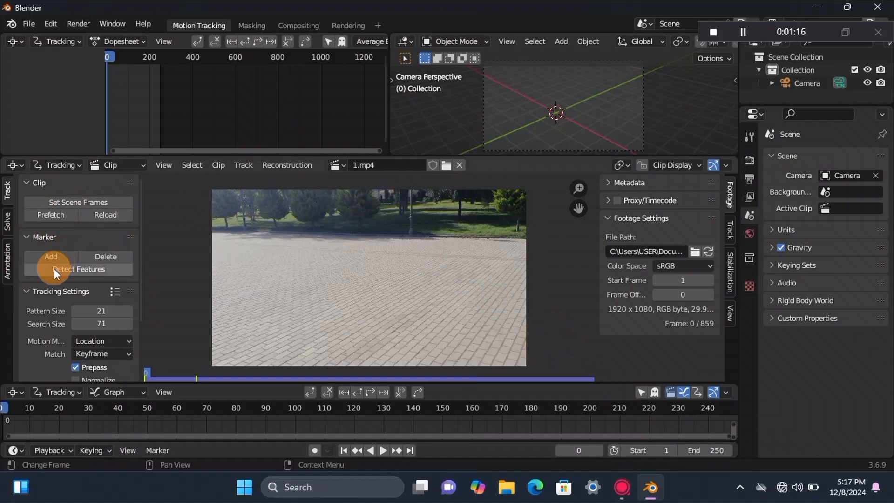
Step: Play back the footage to review the camera movement, then stop and return to frame 1
click(122, 341)
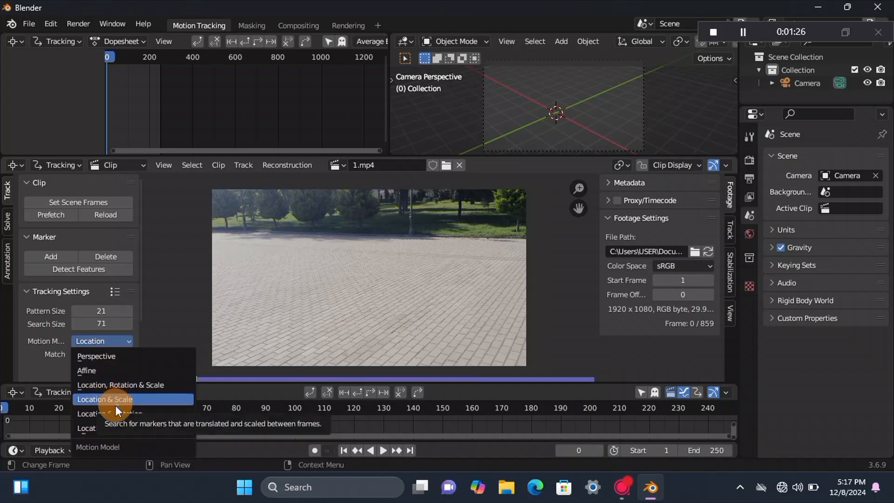
click(382, 450)
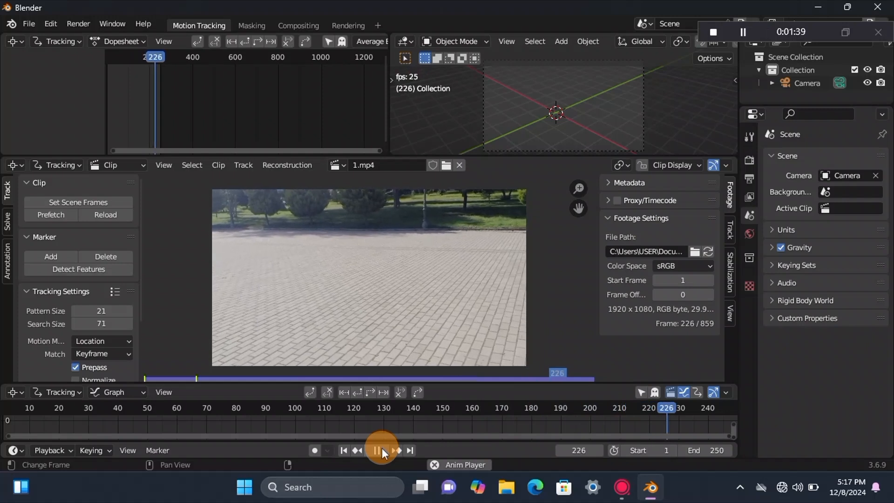
click(378, 450)
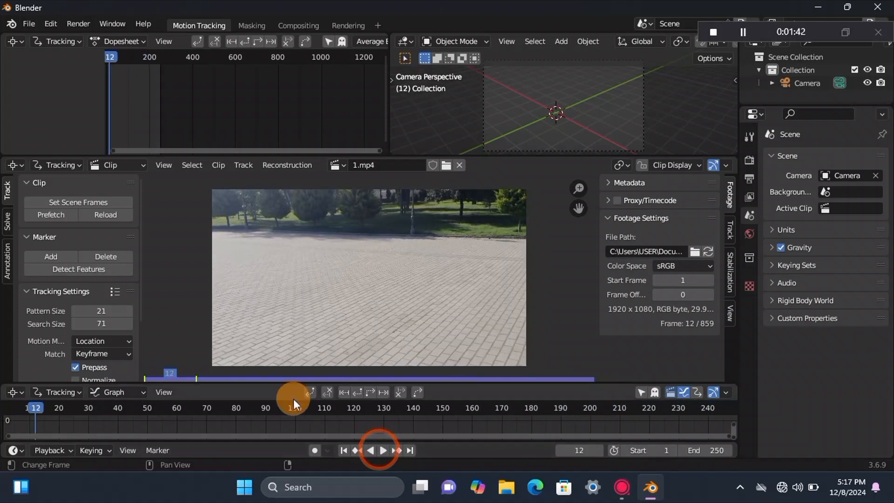
click(343, 452)
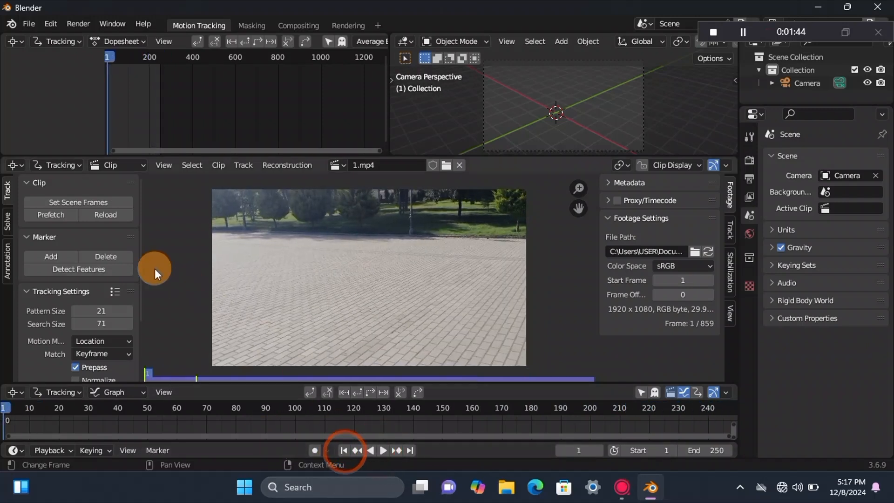
Step: Set the tracking motion model to Affine and detect features across the whole frame with a threshold of 0.26
click(122, 338)
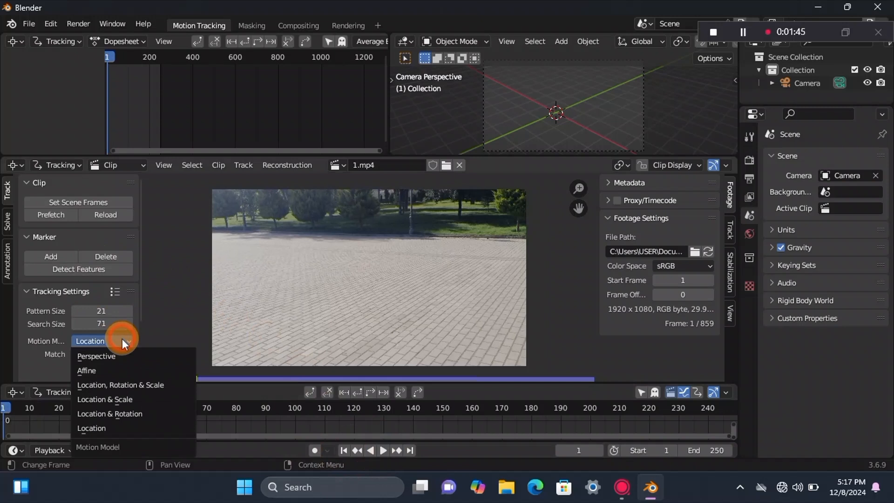
click(93, 367)
click(116, 266)
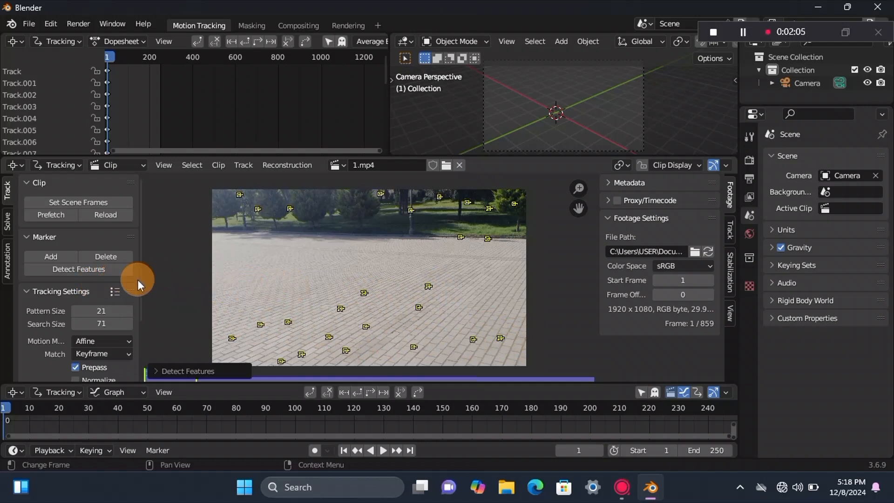
click(166, 370)
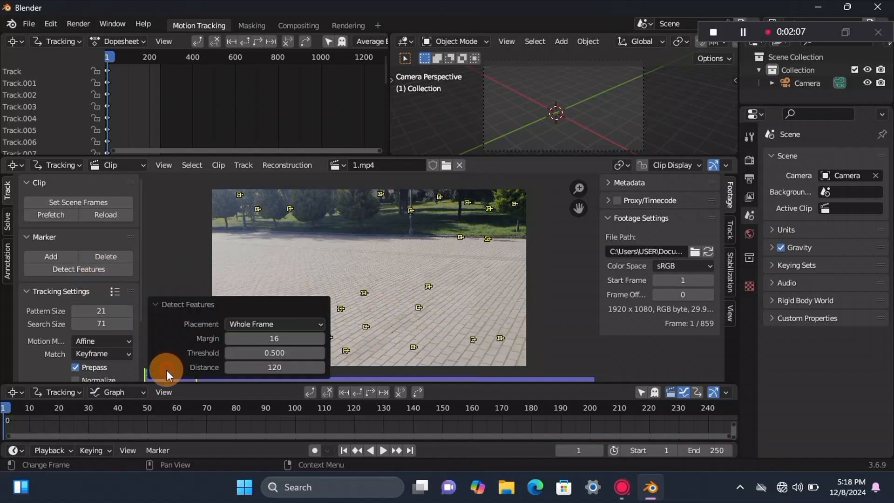
click(269, 352)
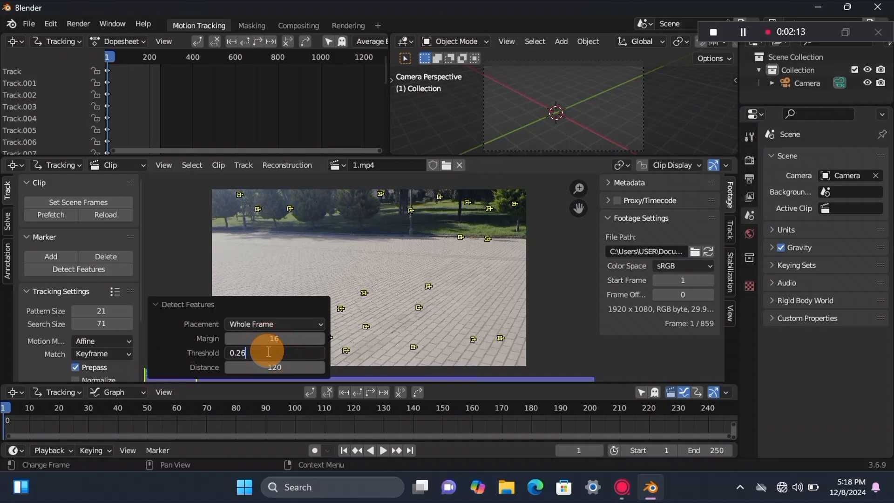
click(352, 244)
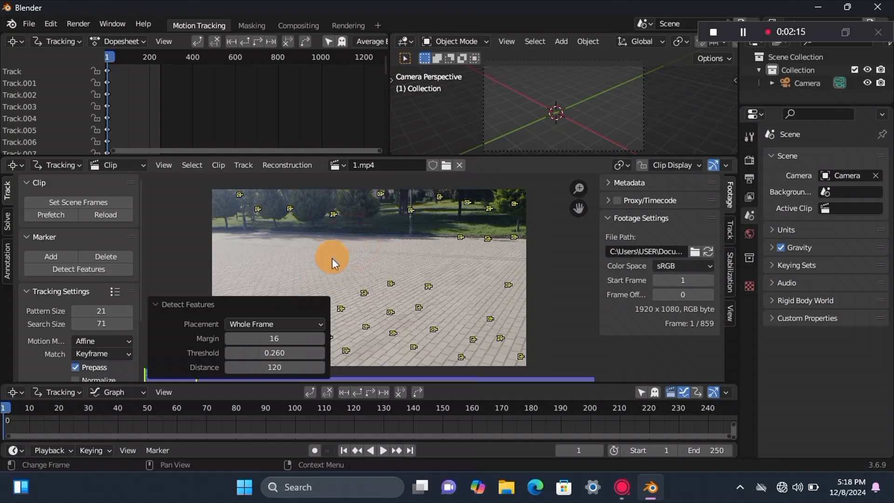
Step: Track all detected markers forward from frame 1 to frame 250
click(278, 277)
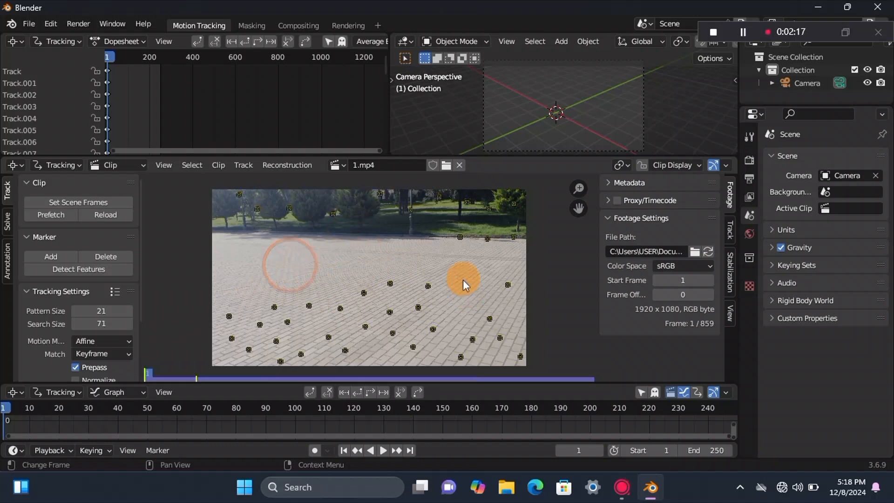
click(443, 328)
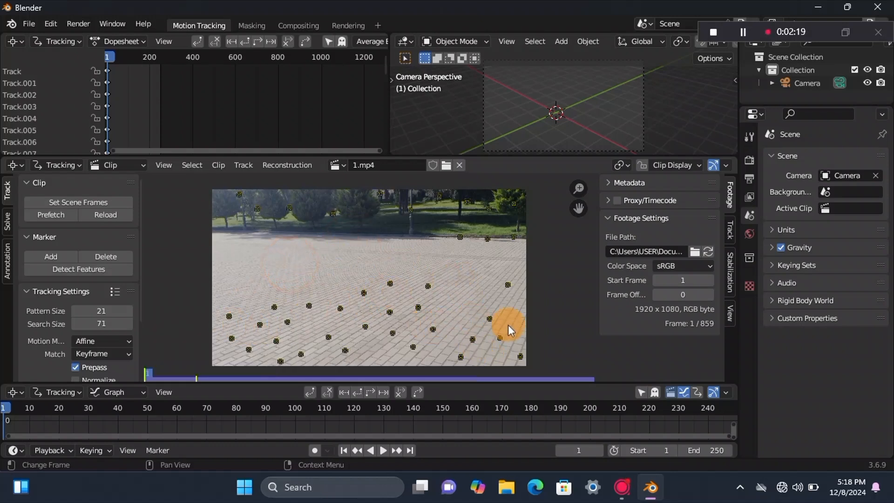
click(362, 392)
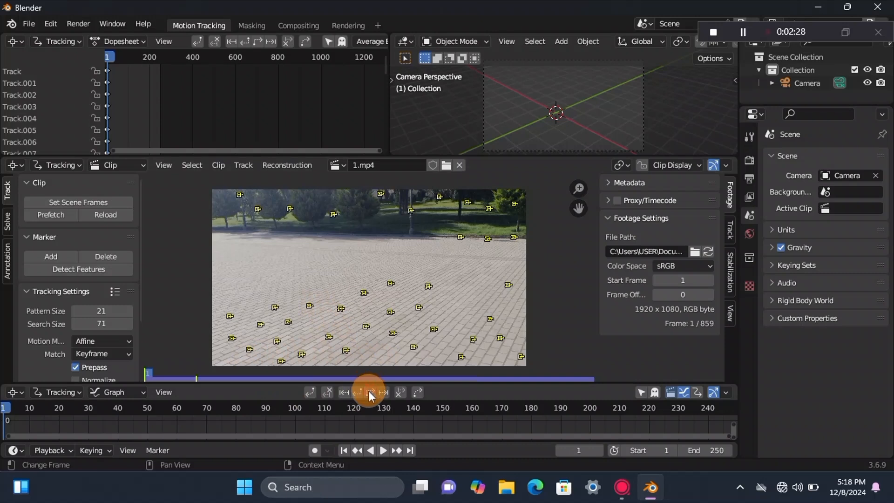
click(369, 391)
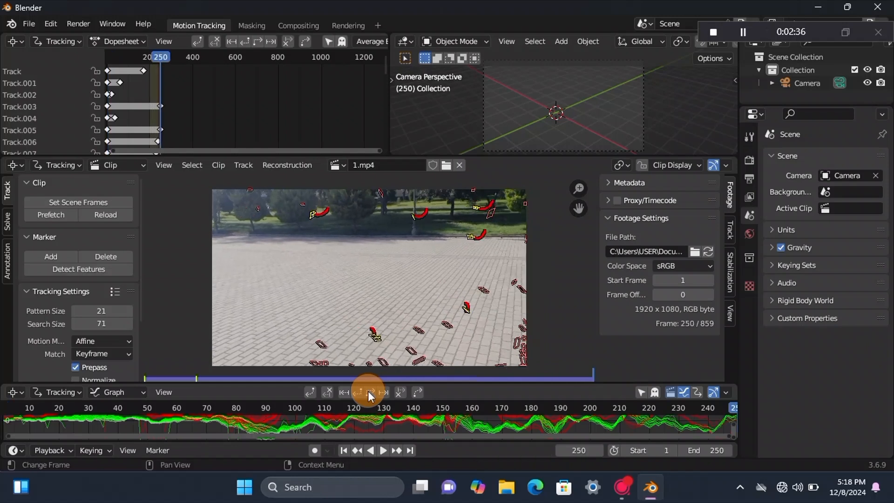
key(Home)
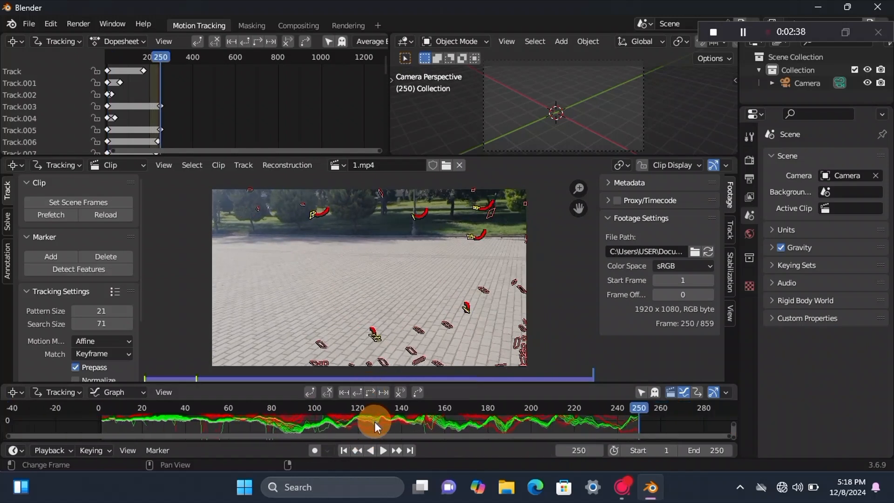
Step: Detect new features at frame 250 and track them backward to frame 1
click(98, 270)
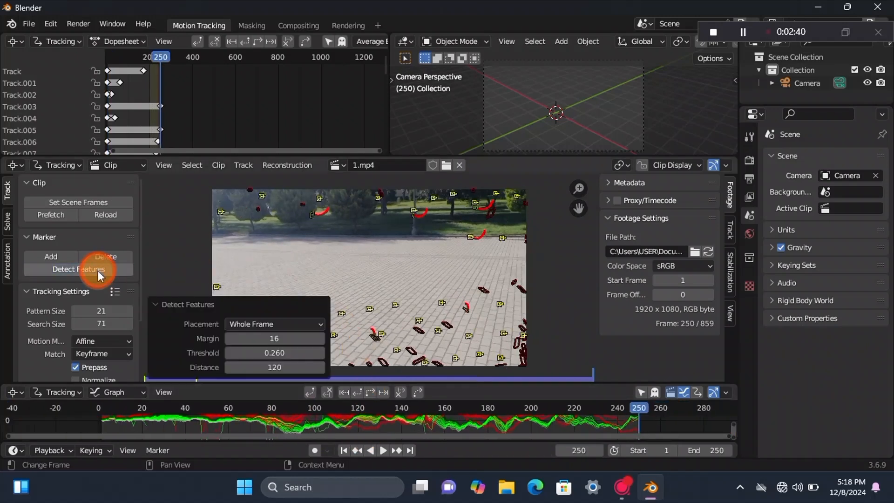
click(359, 394)
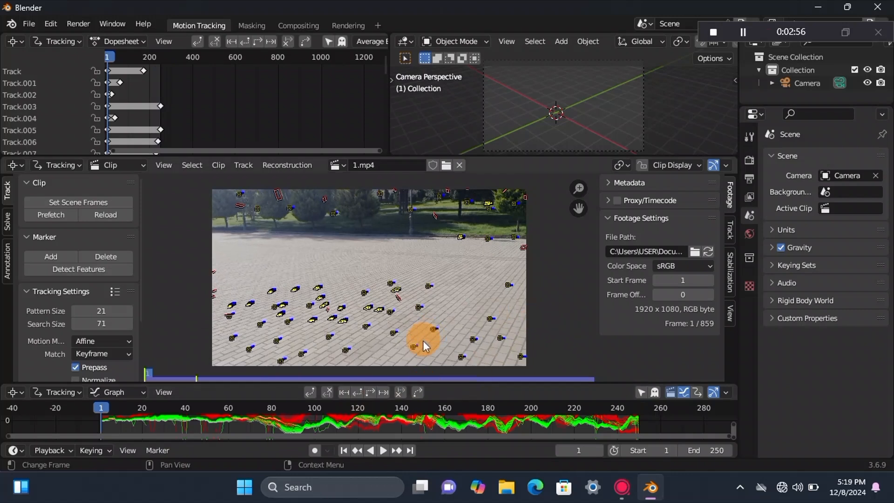
Step: Detect new features at frame 130 and track them forward to frame 250
click(387, 370)
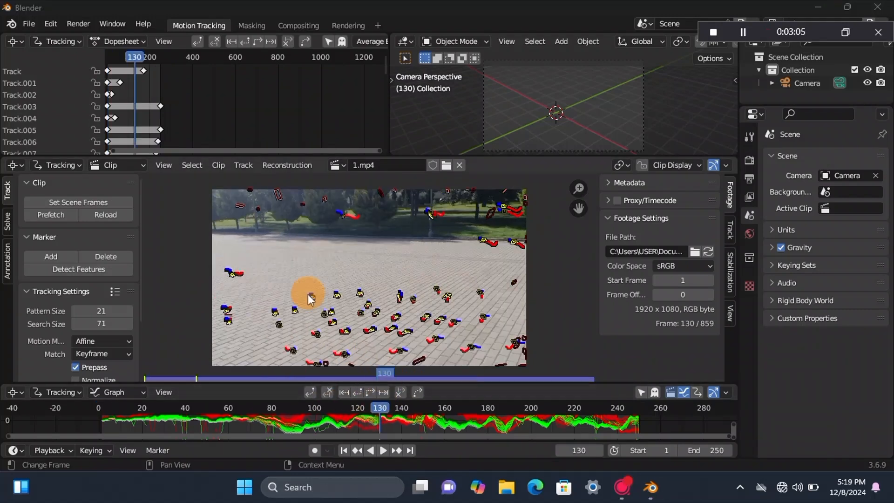
click(84, 269)
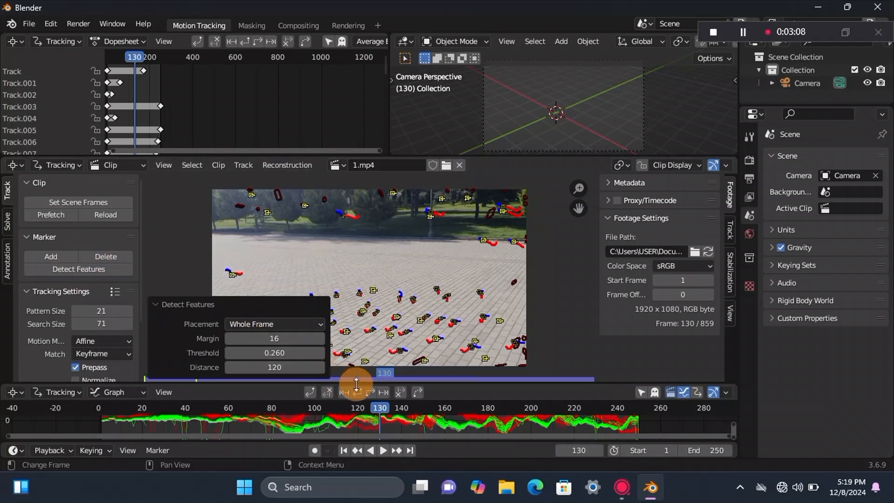
click(369, 393)
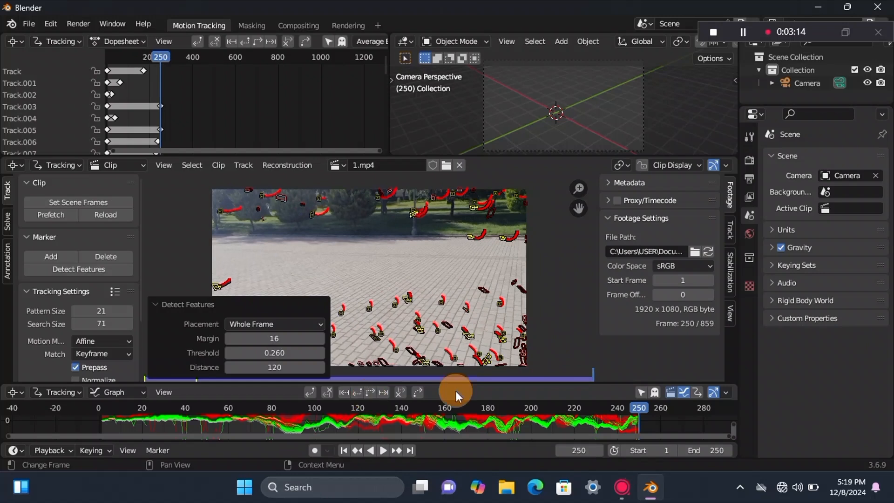
Step: Return to frame 130, detect features again and track the markers backward to frame 1
drag(644, 408, 382, 416)
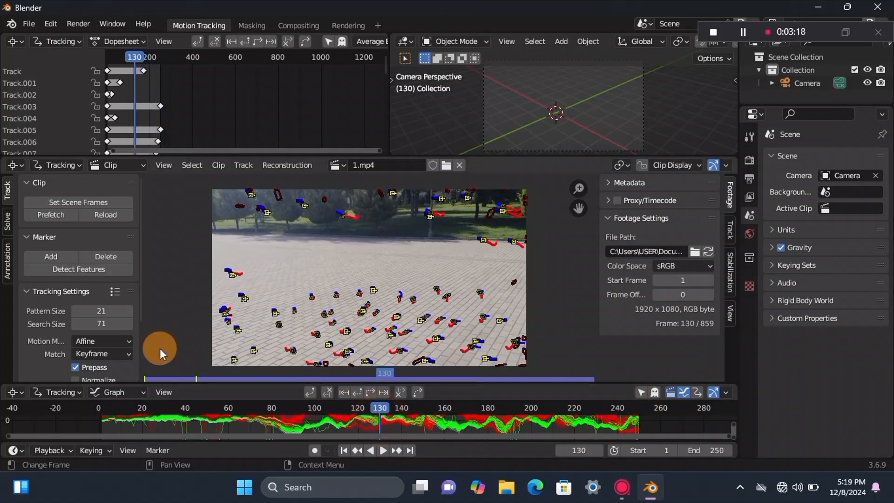
click(86, 274)
click(357, 393)
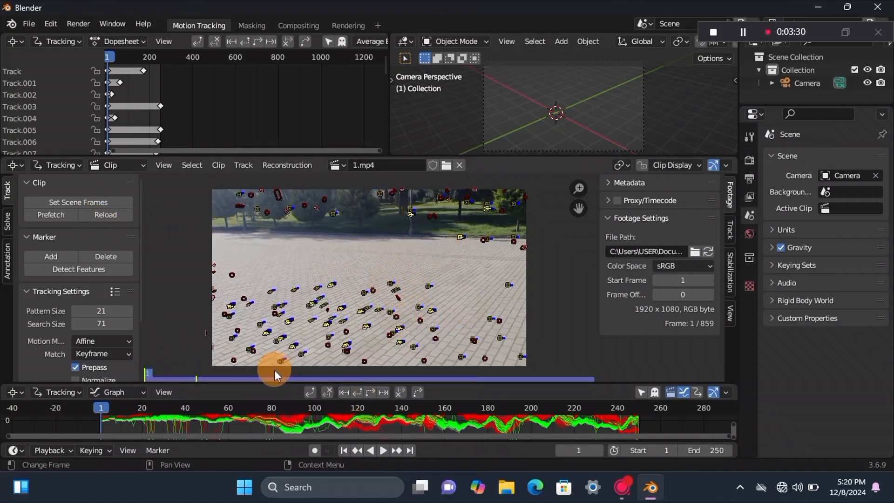
Step: Enlarge the clip editor and enable refinement of focal length, optical center and radial distortion for the camera solve
drag(273, 382, 321, 414)
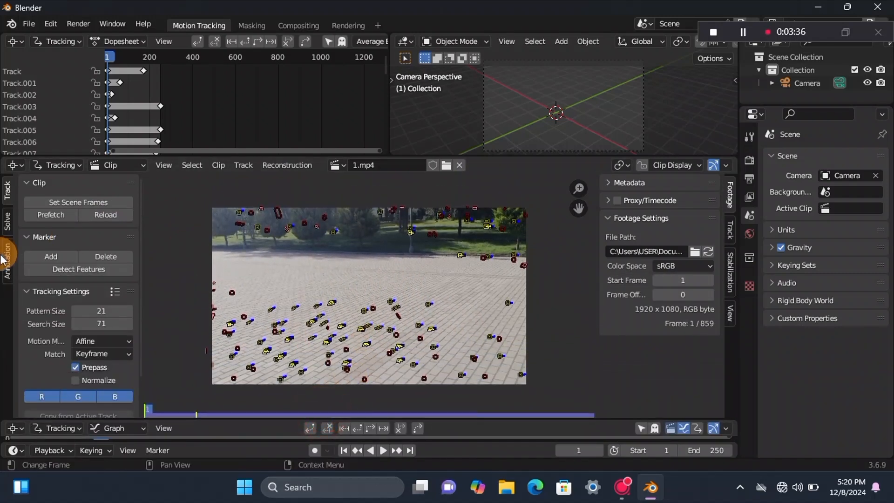
click(6, 222)
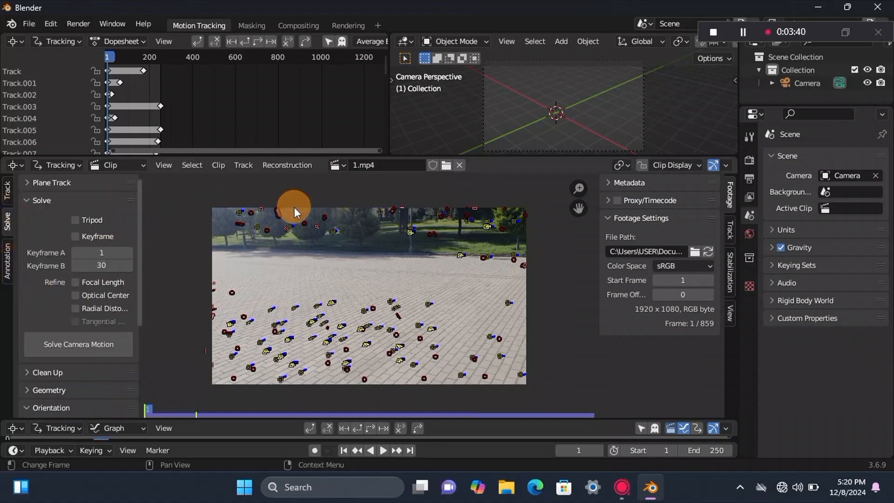
scroll(90, 300, down, 4)
scroll(88, 295, up, 4)
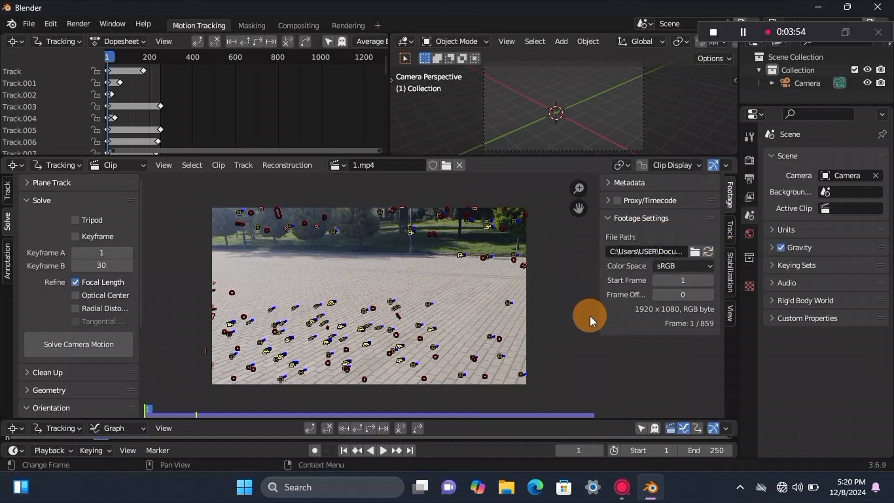
click(76, 295)
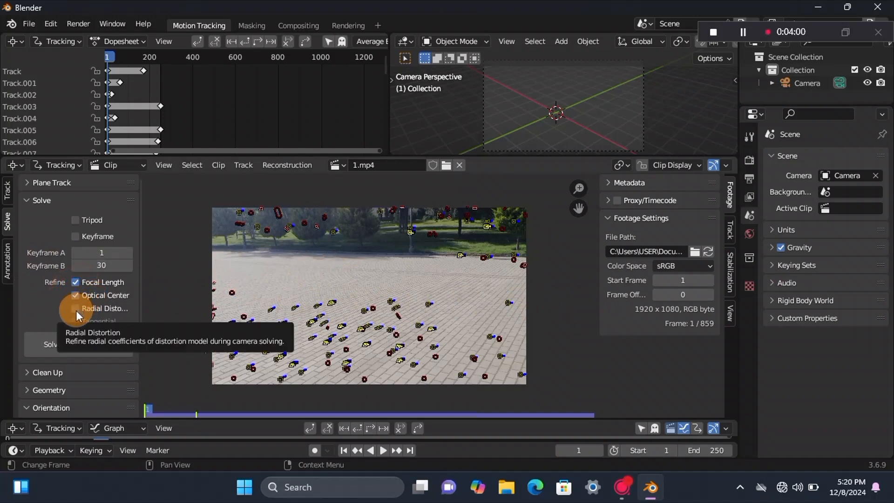
click(76, 308)
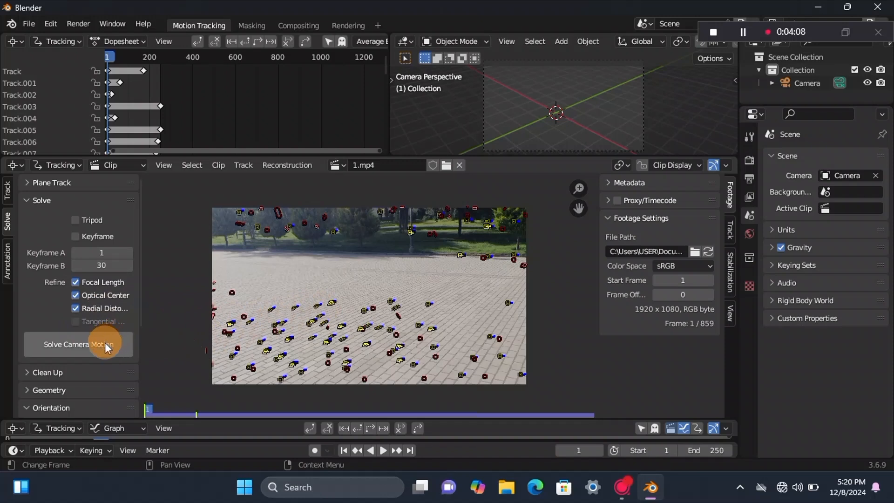
Step: Select all markers in the clip and solve the camera motion
key(a)
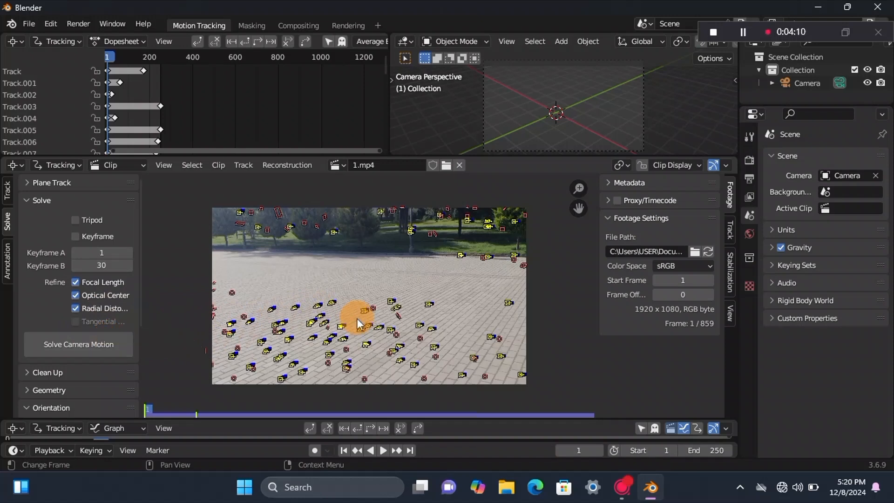
click(62, 348)
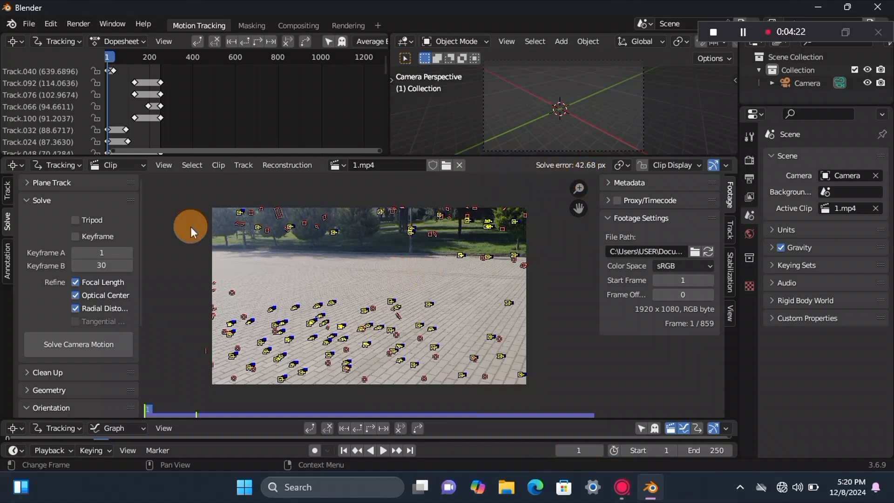
Step: Filter the solved tracks with a track threshold of 5.00 and delete the problematic ones
click(57, 372)
scroll(59, 376, down, 4)
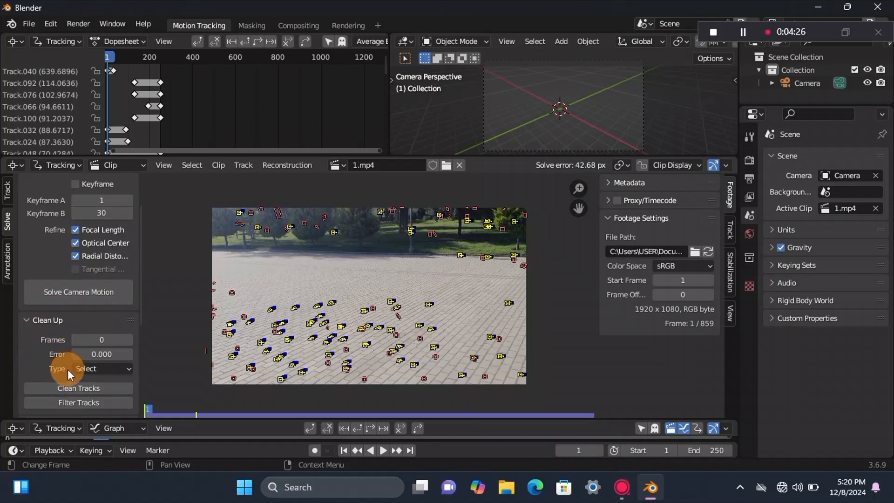
click(61, 377)
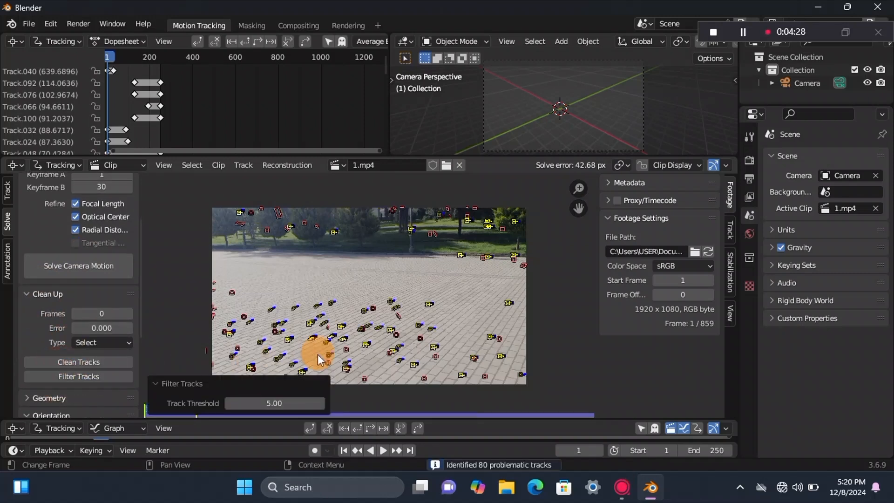
key(x)
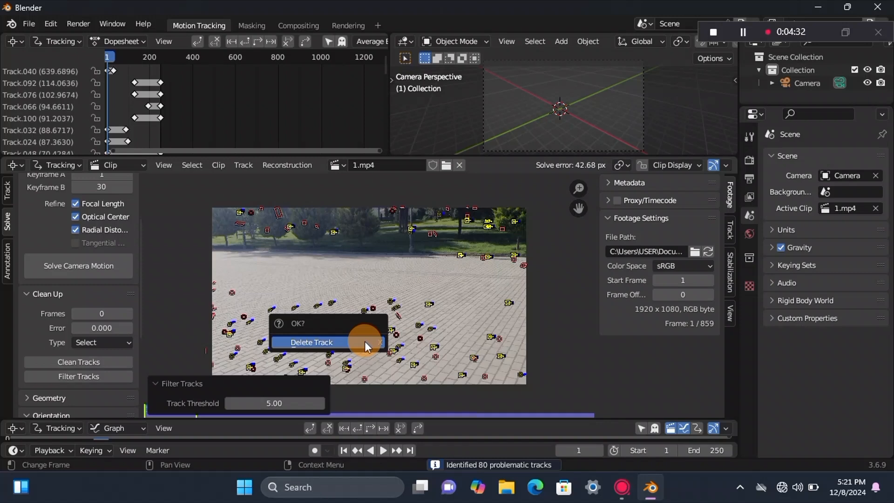
click(364, 341)
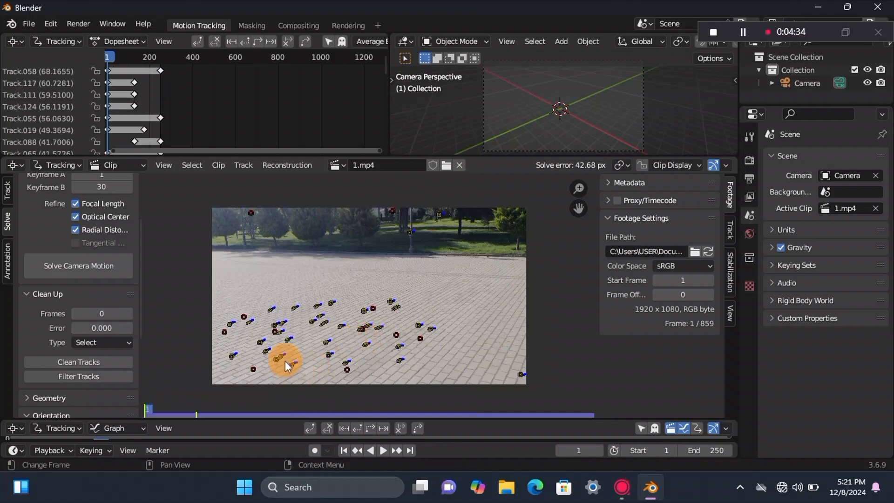
Step: Select all remaining tracks and solve the camera motion again
key(a)
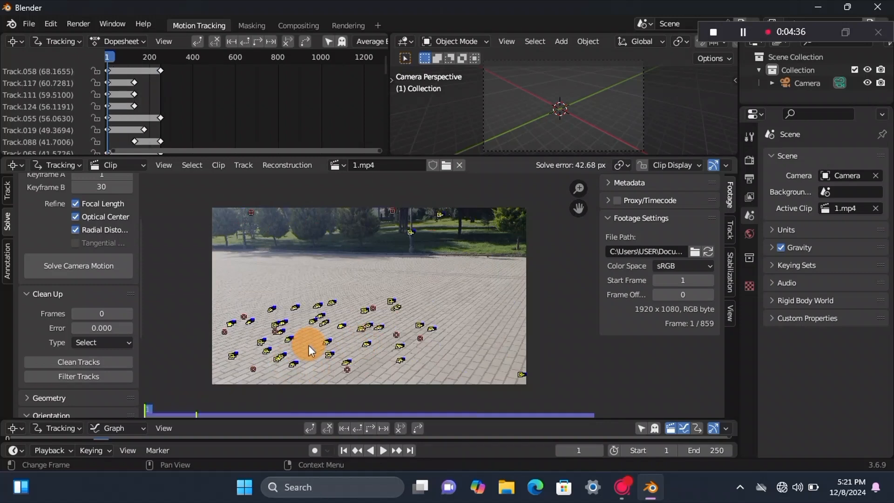
click(90, 267)
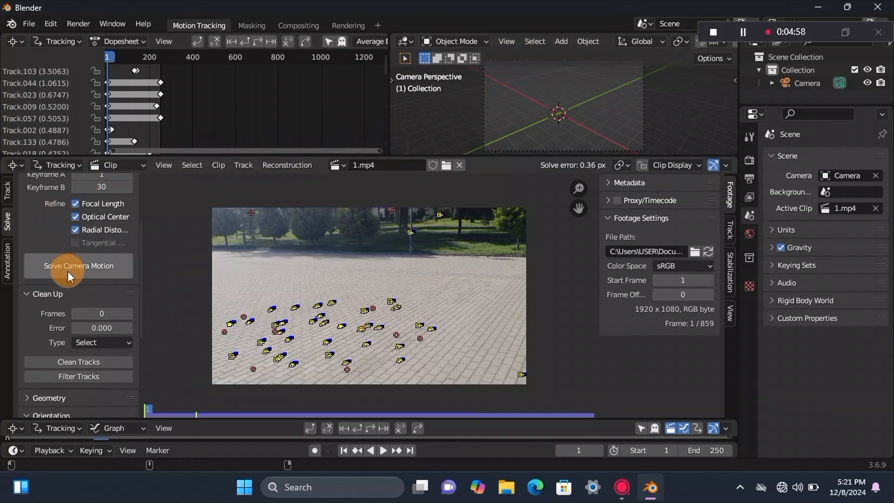
Step: Set the footage as the camera background and set up the tracking scene
scroll(76, 303, down, 7)
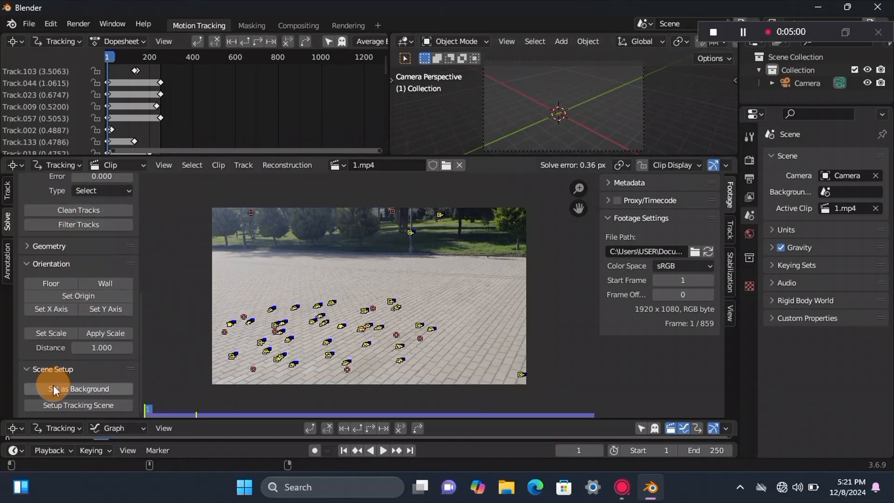
click(55, 390)
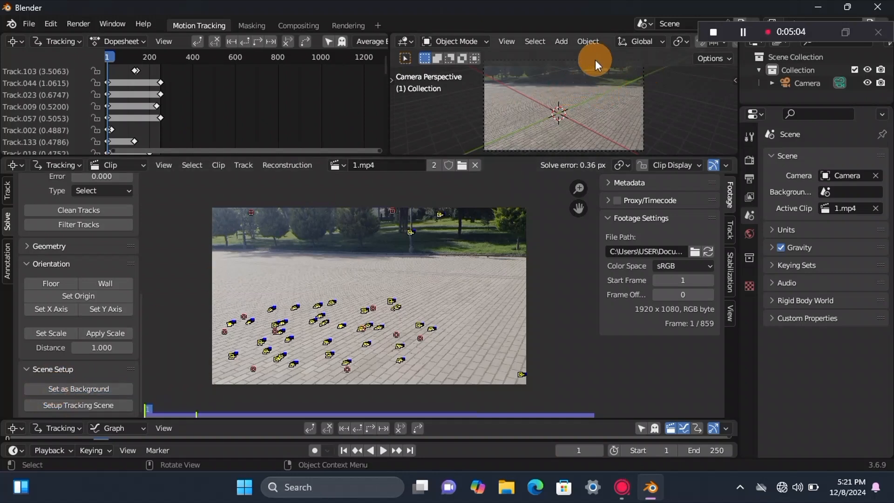
scroll(538, 93, down, 2)
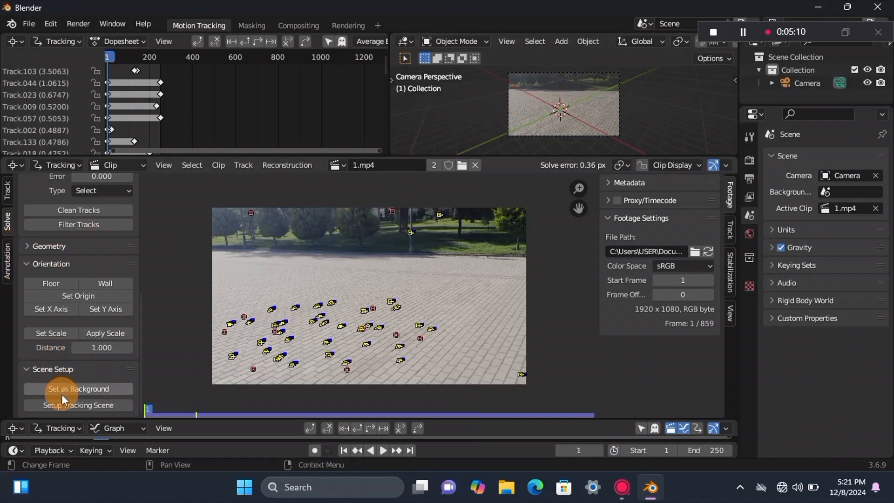
click(69, 406)
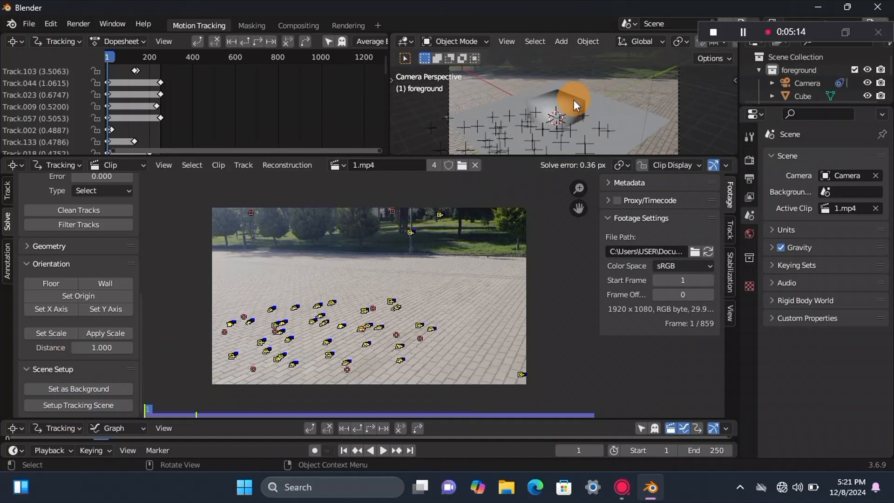
scroll(570, 101, up, 1)
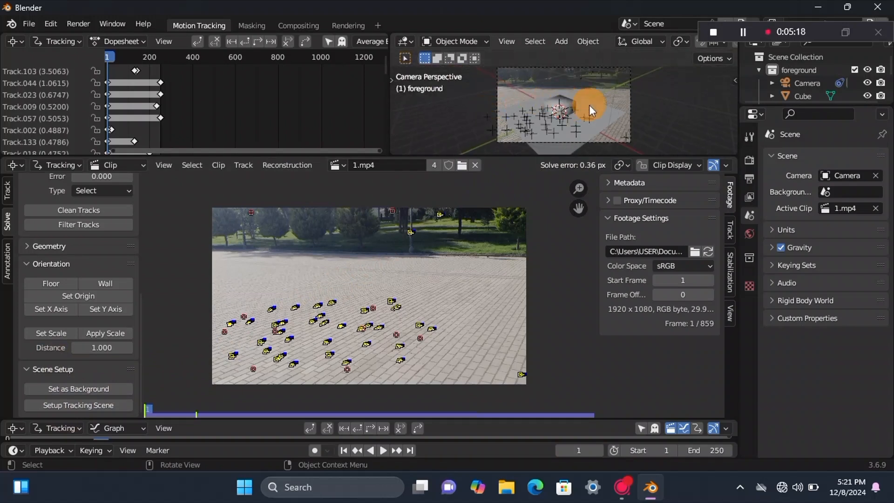
Step: Set the scene origin at a single marker on the paving, near the upper middle of the ground tracks
click(359, 284)
click(363, 309)
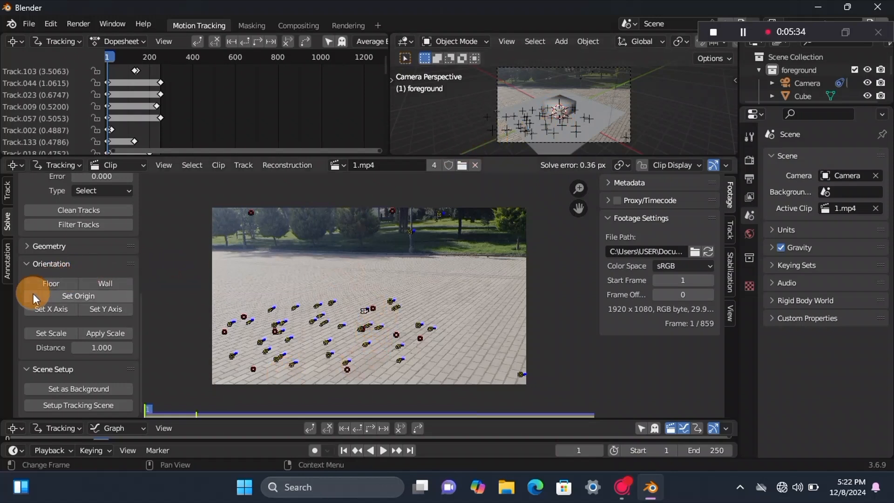
click(69, 297)
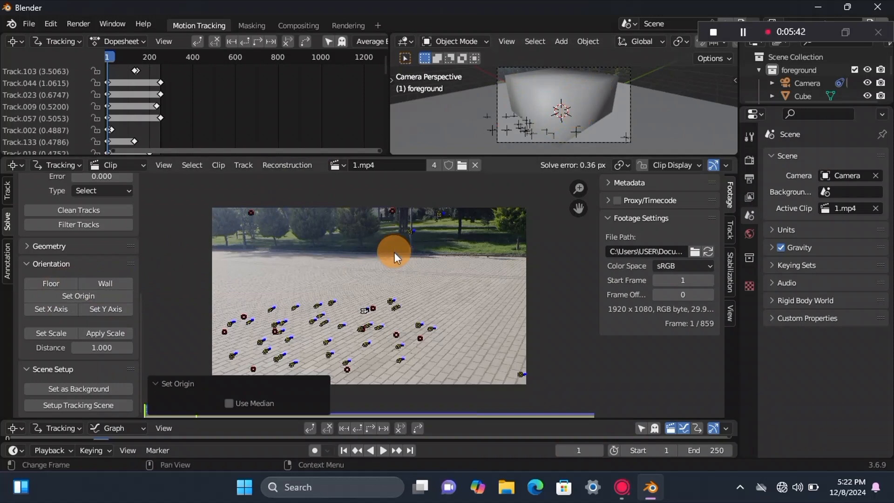
Step: Select two ground markers a few paving rows below the origin marker and set the scene scale with a distance of 6 between them
click(300, 316)
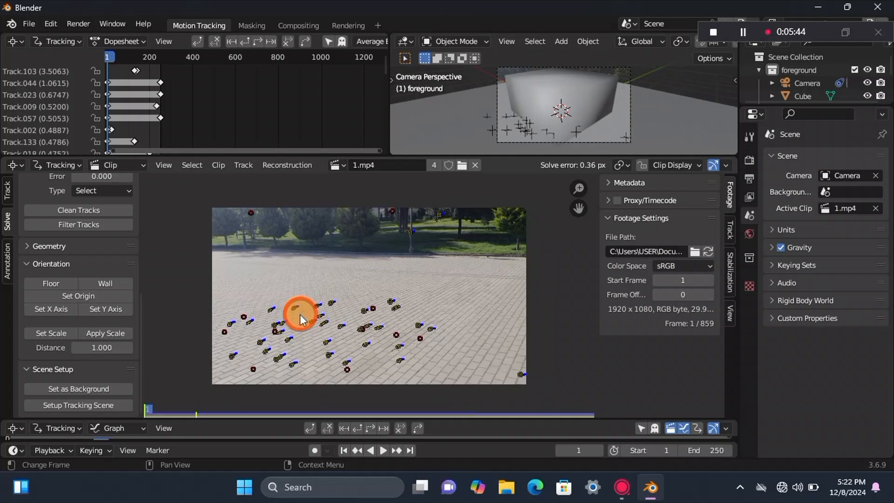
click(390, 325)
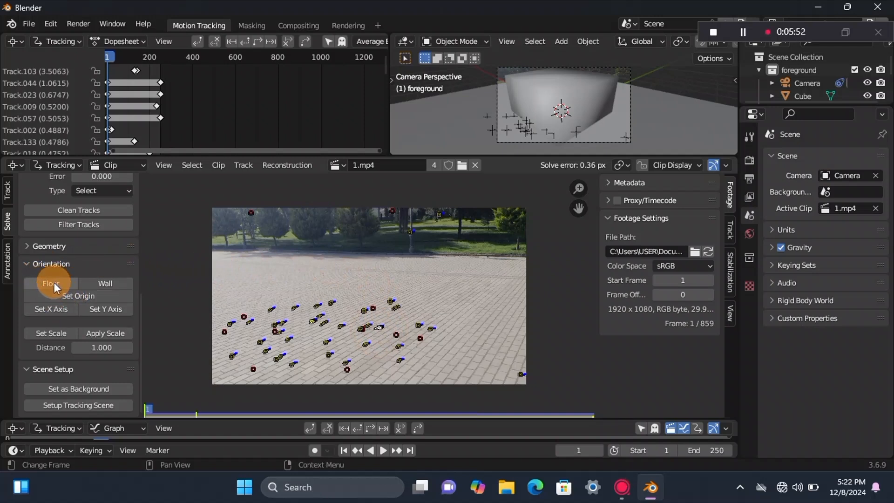
click(97, 347)
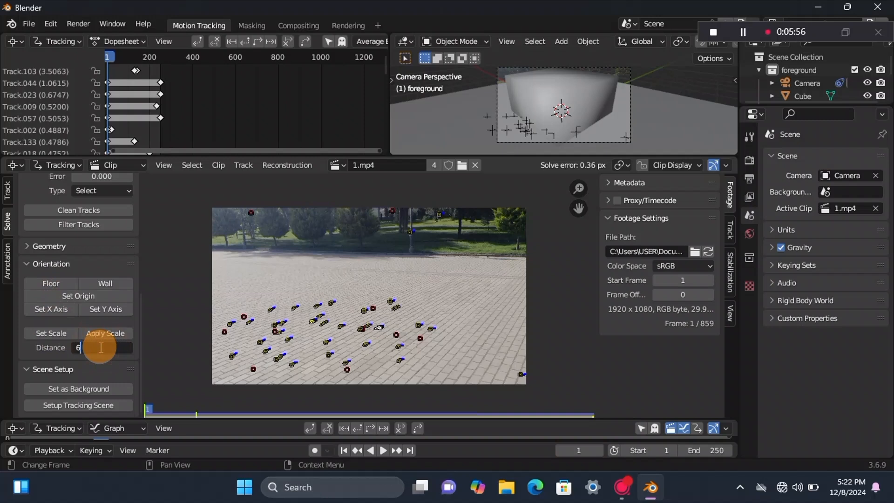
key(Return)
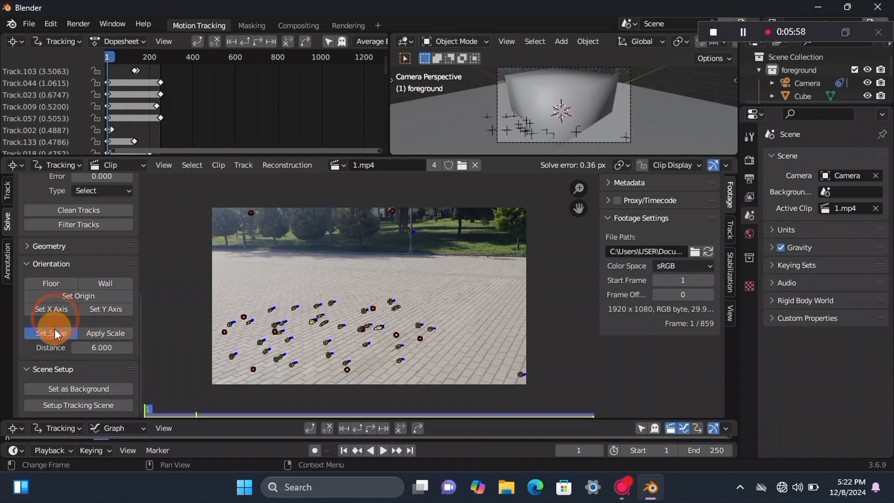
click(52, 333)
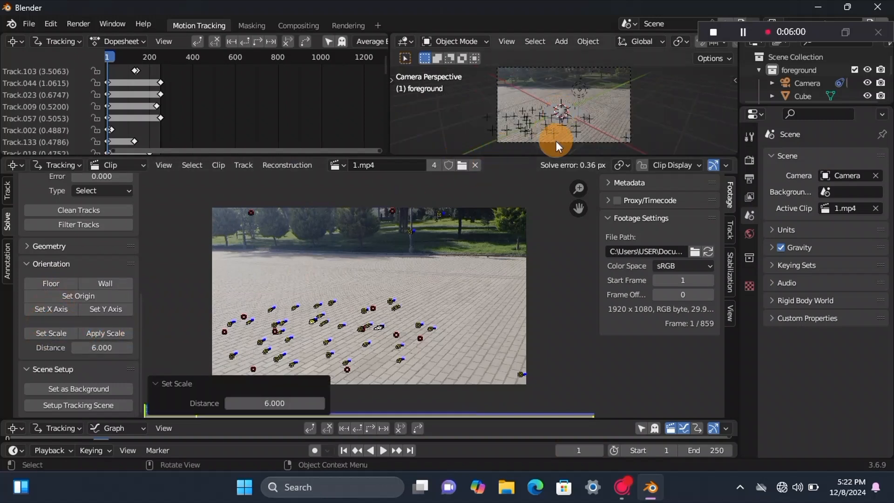
Step: Change the distance between the two selected markers to 3 and set the scene scale again
click(108, 349)
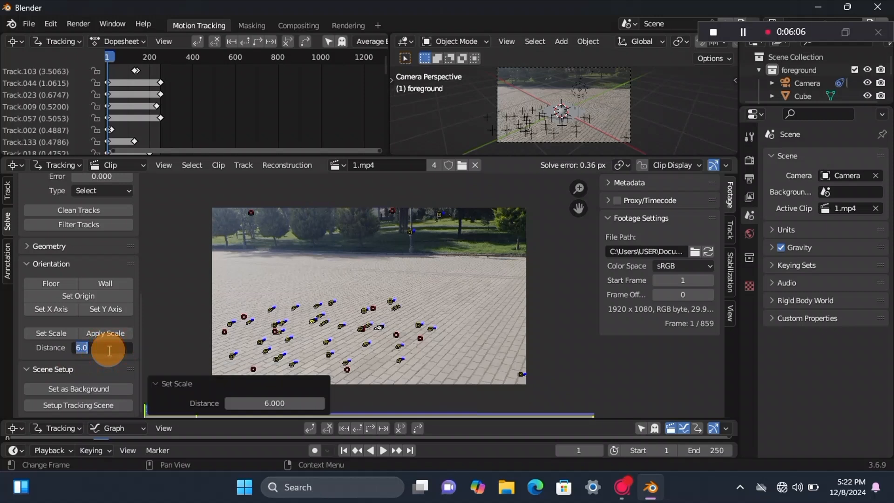
click(404, 276)
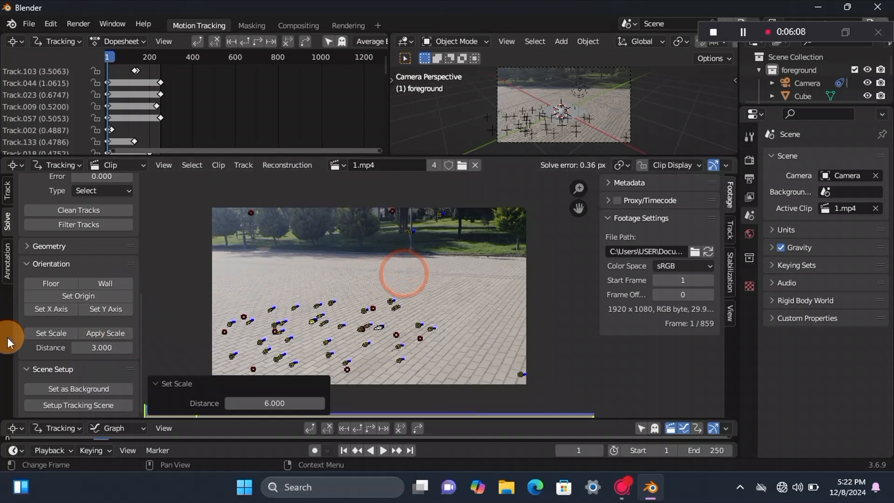
click(42, 334)
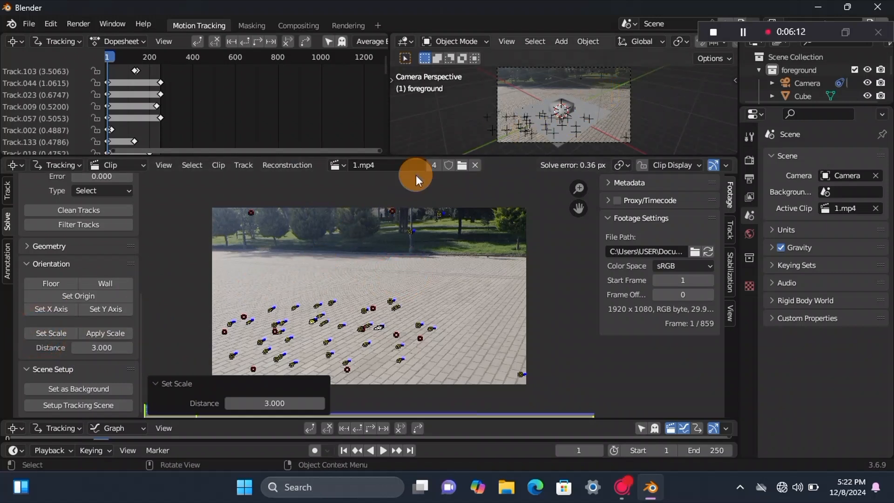
Step: Select three markers forming a triangle on the paving, including the origin marker, and define them as the floor plane
click(311, 290)
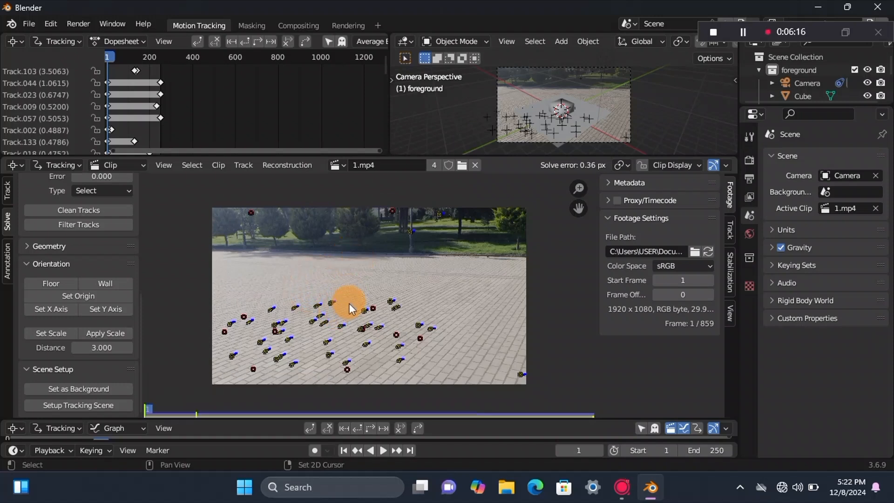
click(363, 310)
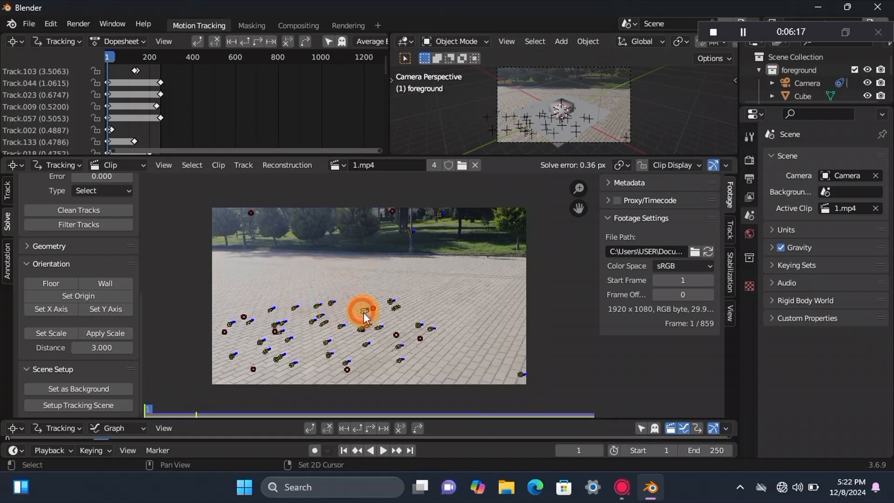
shift+click(288, 338)
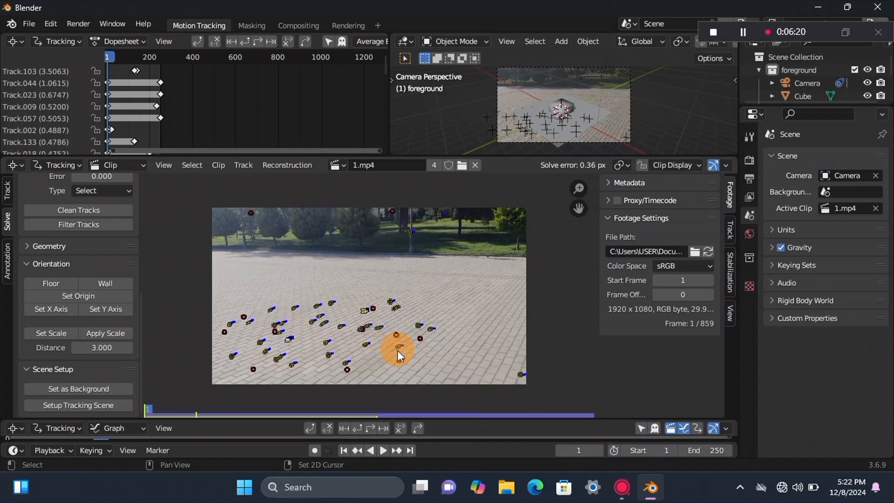
click(52, 285)
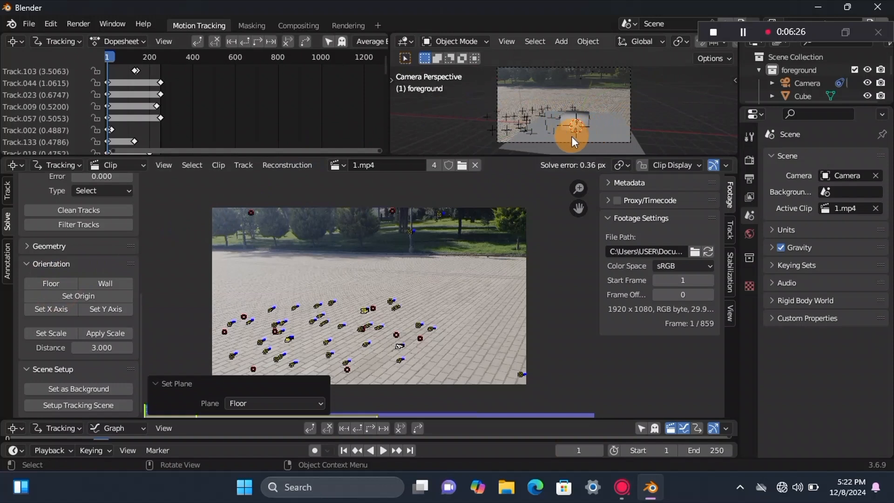
scroll(567, 116, down, 3)
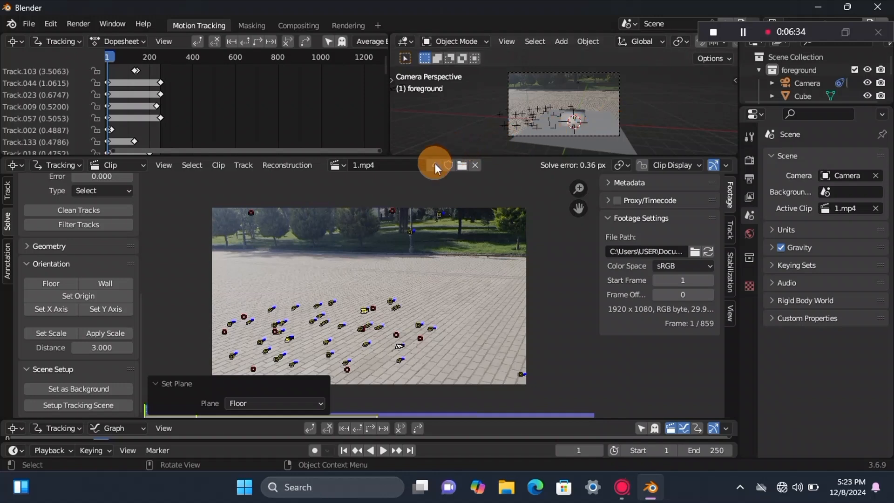
Step: Add a general Layout workspace and look through the tracked camera in its 3D viewport
click(381, 27)
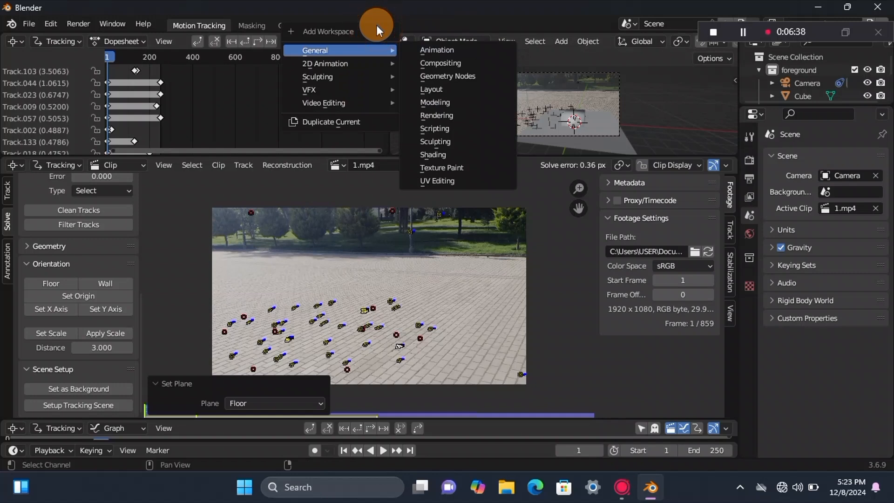
mouse_move(328, 63)
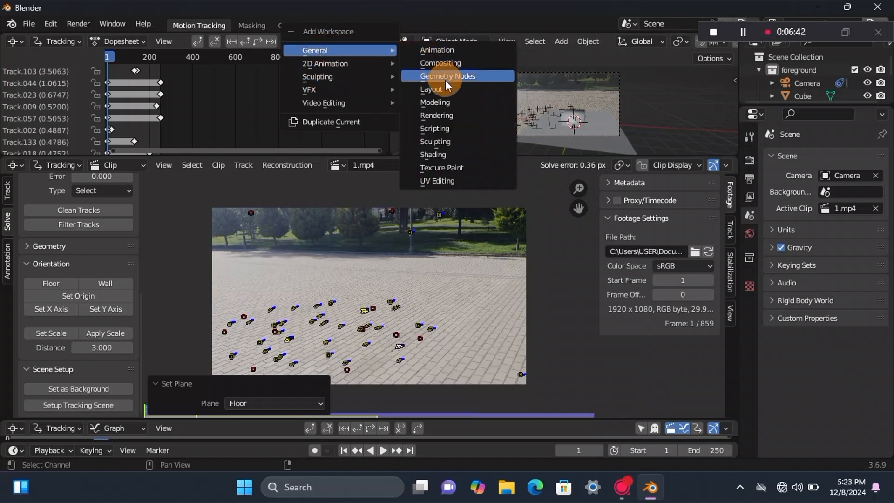
click(442, 86)
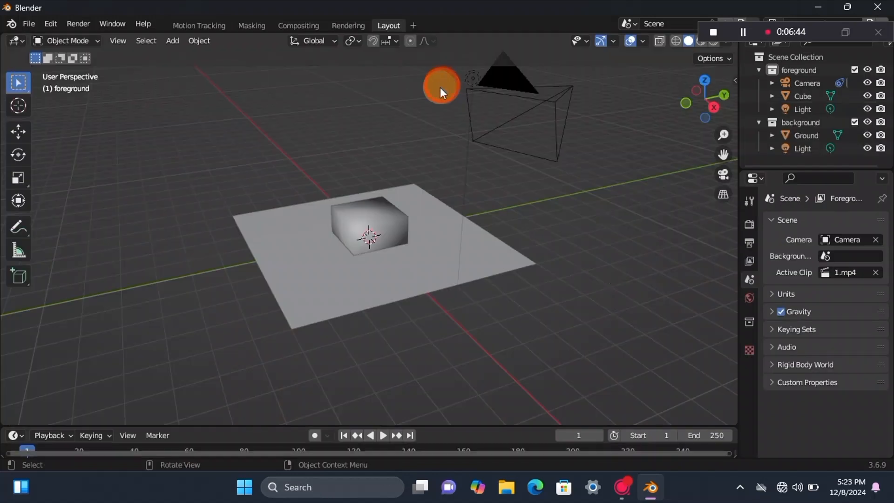
click(722, 175)
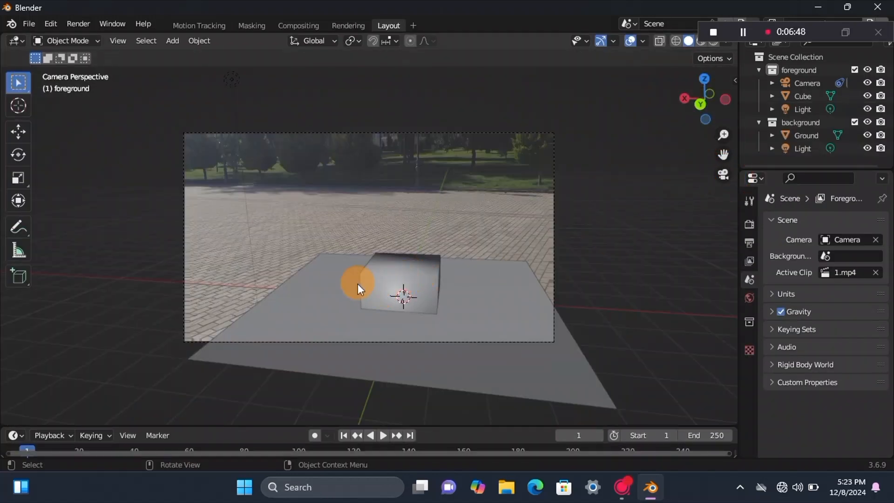
Step: Play the animation through the camera to check that the cube sticks to the ground, and return to frame 1
key(space)
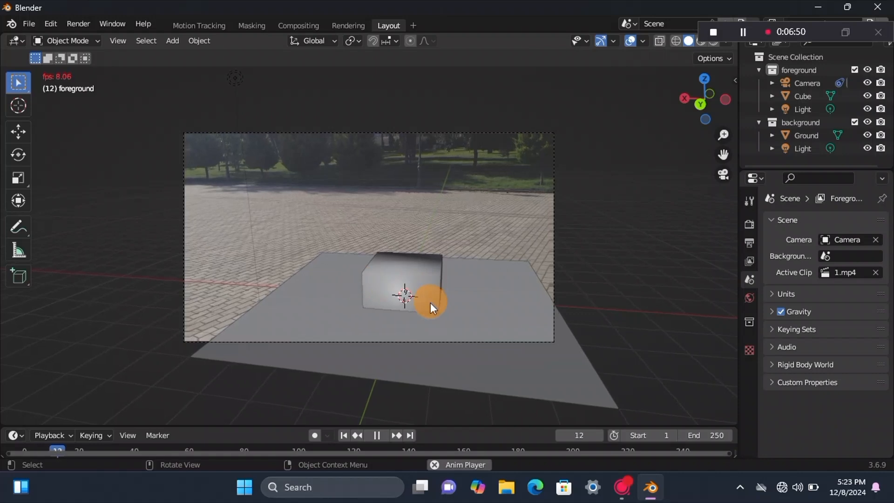
scroll(429, 300, up, 3)
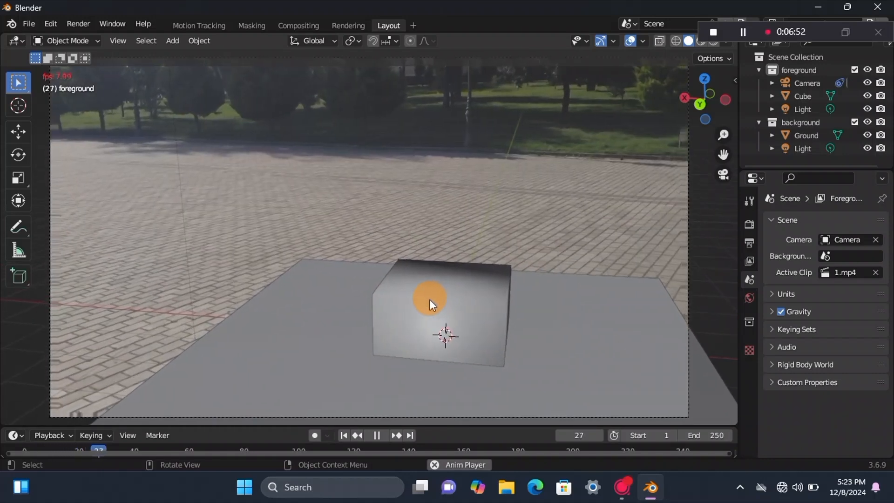
scroll(429, 300, down, 2)
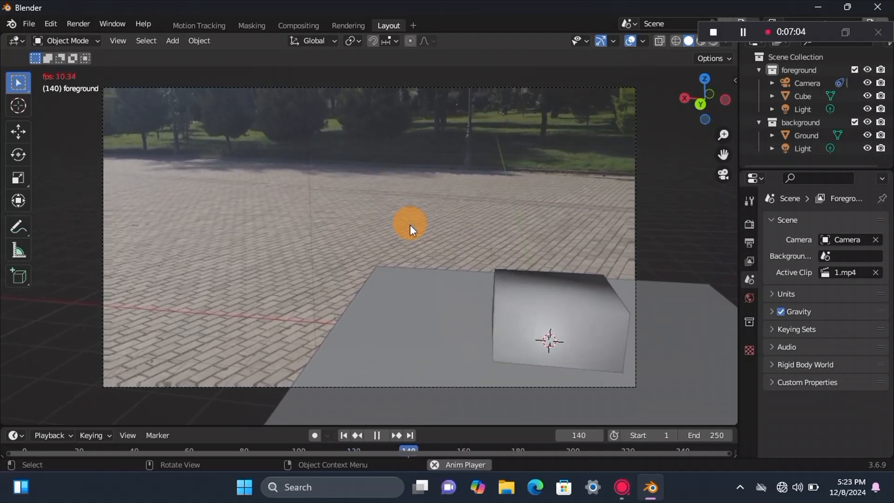
key(space)
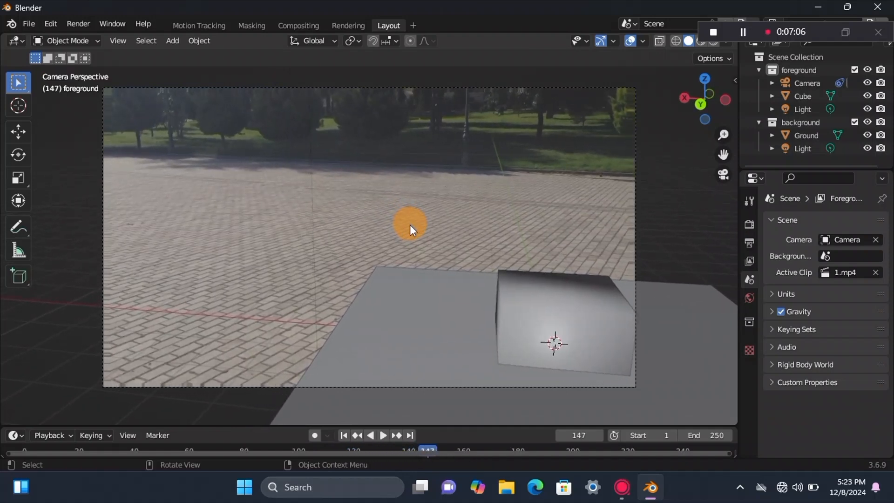
click(344, 435)
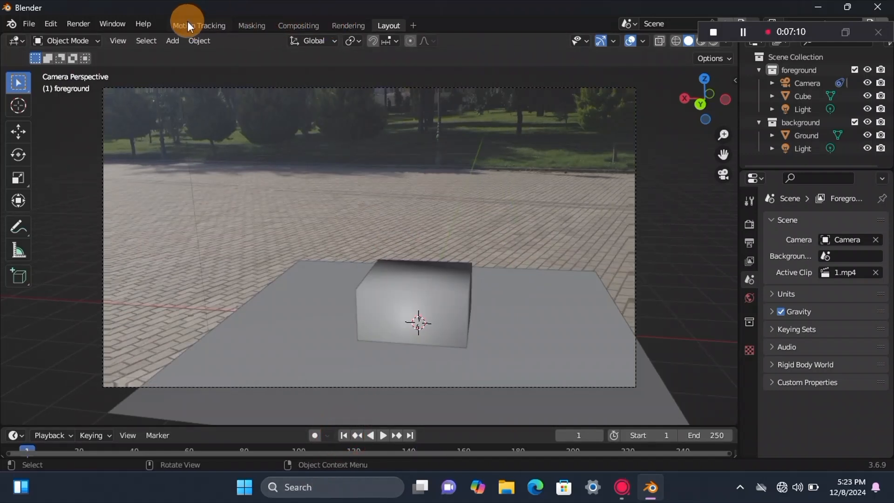
Step: Enlarge the Ground plane to a scale of about 2.33 and move it along Y to about -6.2 m to cover the paving
click(427, 286)
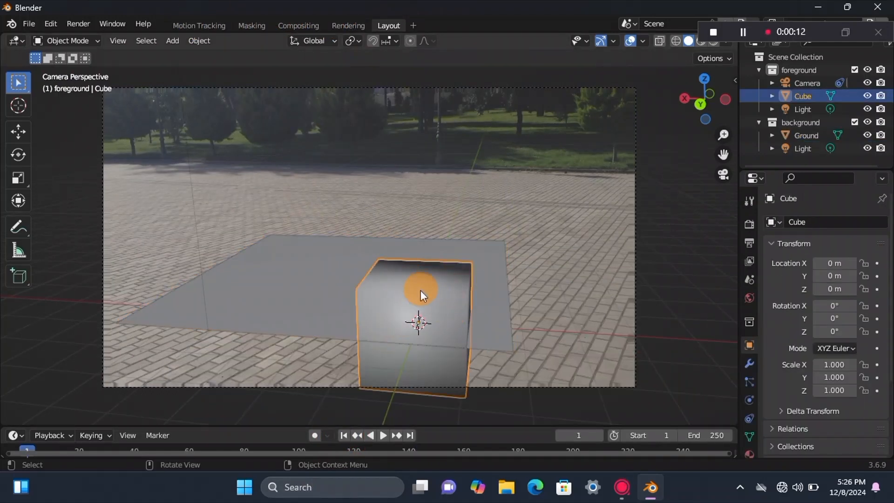
click(336, 253)
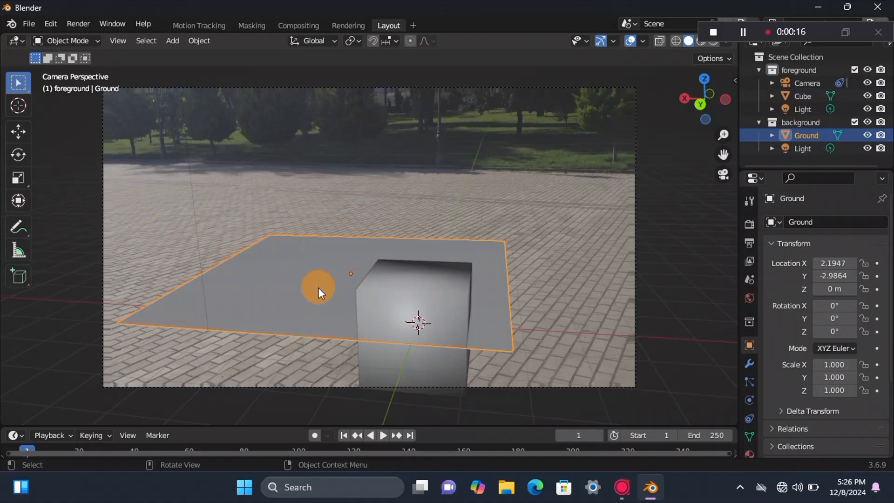
key(s)
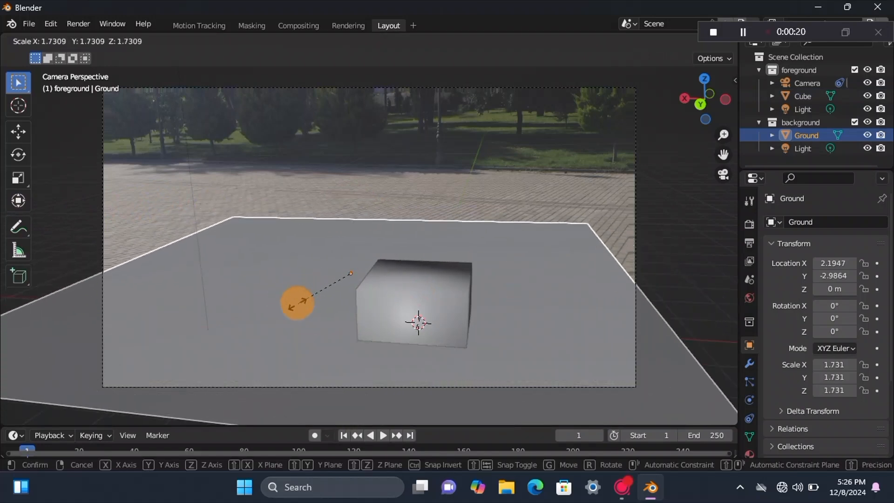
click(298, 306)
key(g)
key(y)
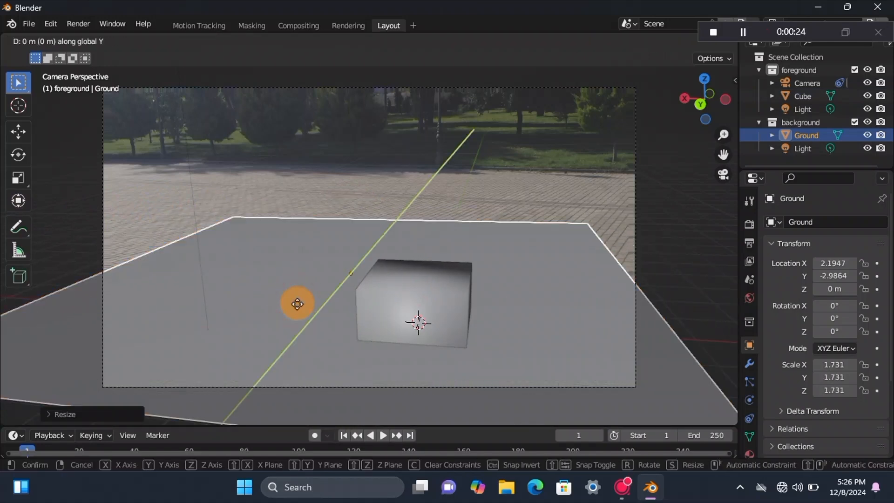
click(316, 266)
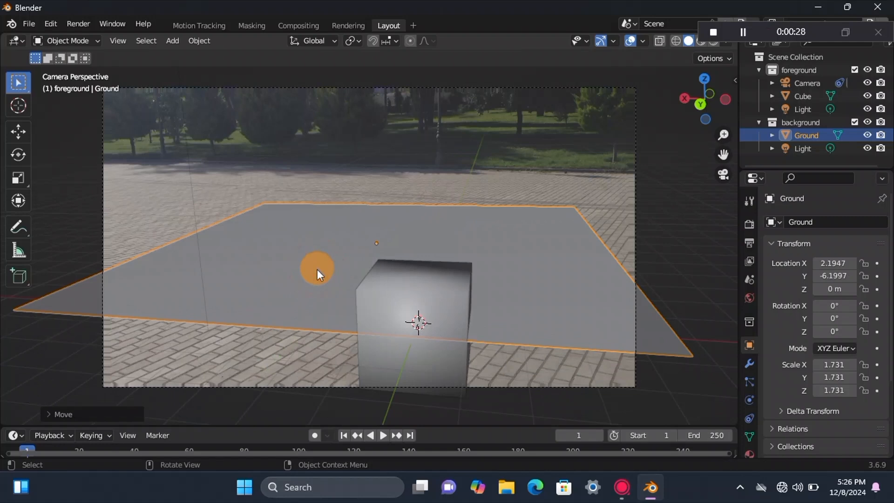
key(s)
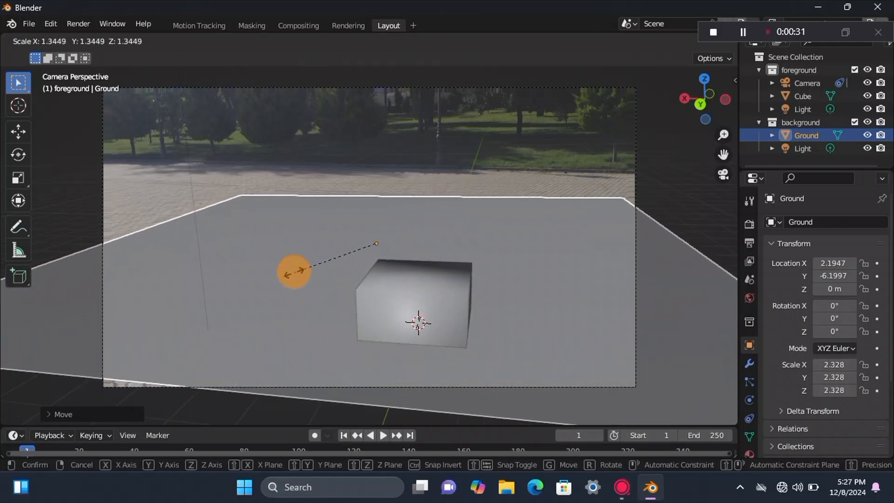
click(292, 267)
Step: Delete the existing cube and add a new mesh cube at the 3D cursor
click(456, 303)
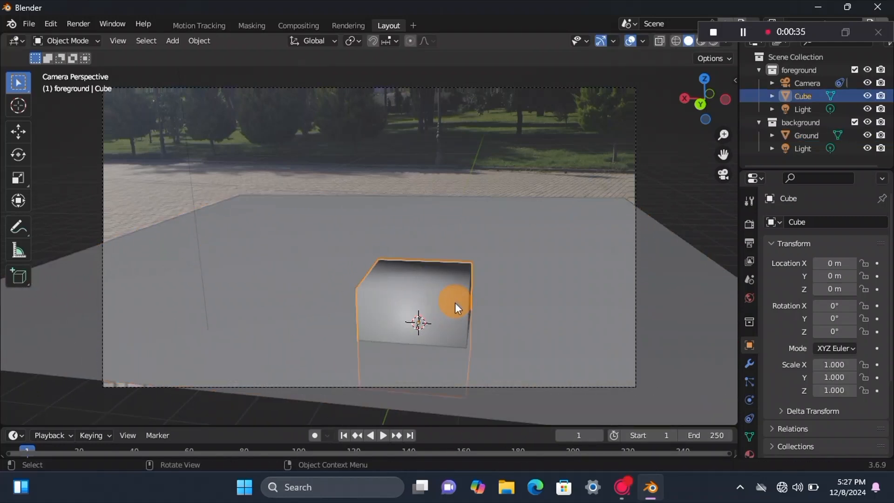
right_click(454, 303)
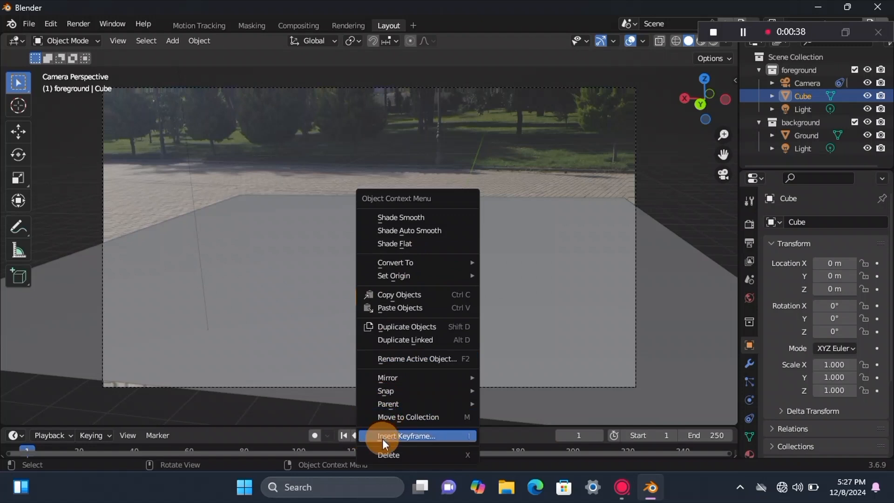
click(388, 453)
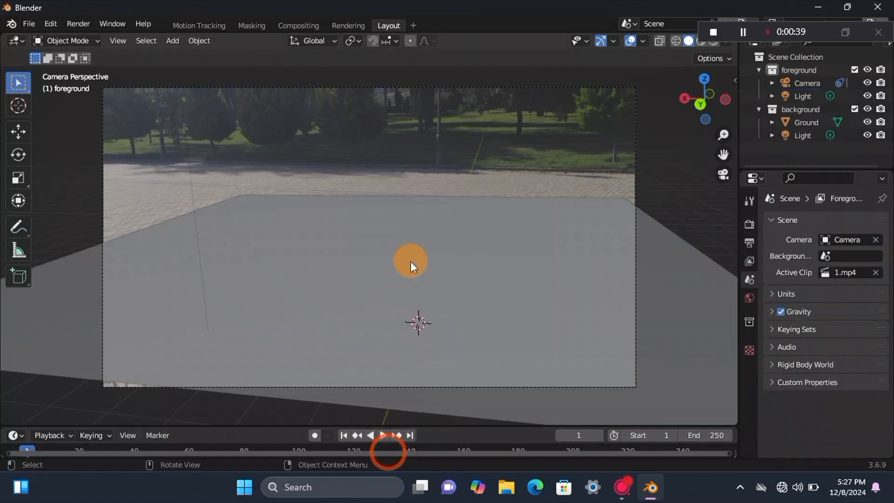
click(172, 40)
mouse_move(187, 55)
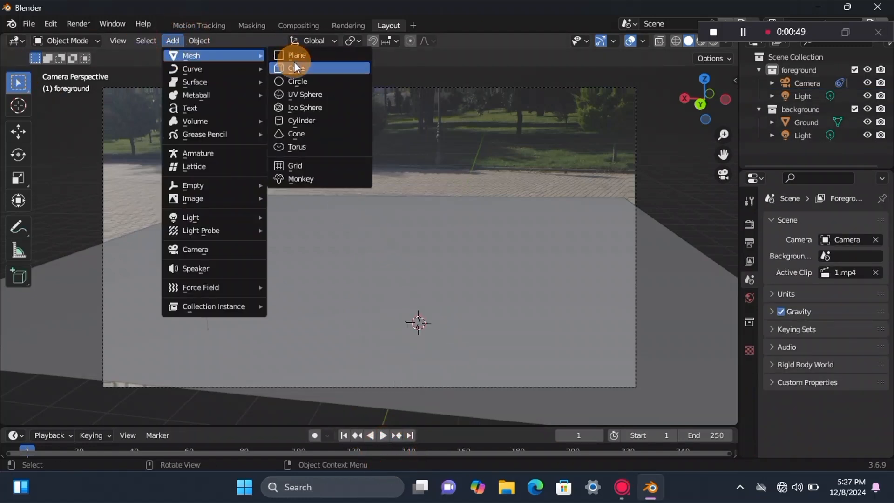
click(294, 66)
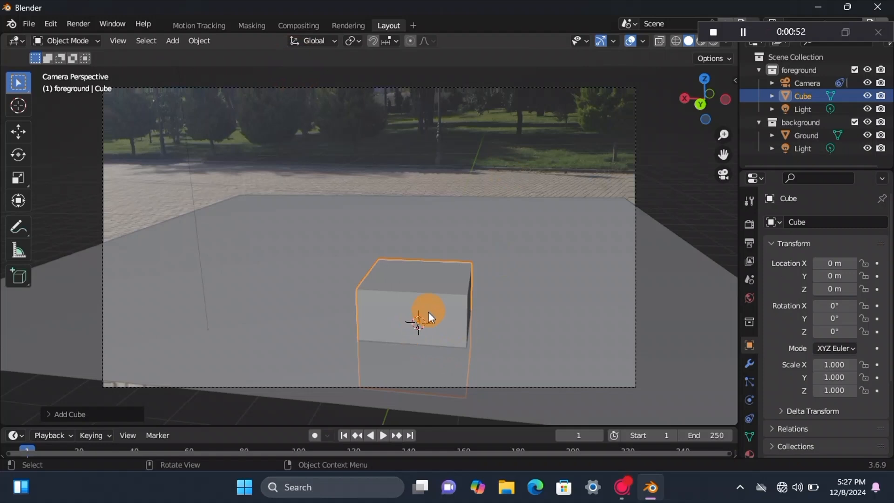
Step: Raise the new cube to about 0.9 m on Z and move it back to about -3.04 m on Y to rest on the ground
key(g)
key(z)
click(440, 273)
key(g)
right_click(466, 227)
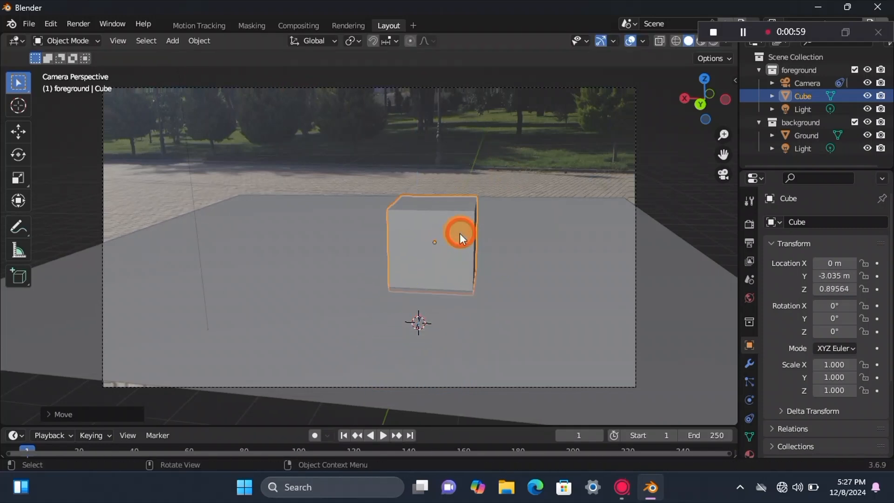
drag(774, 28, 759, 488)
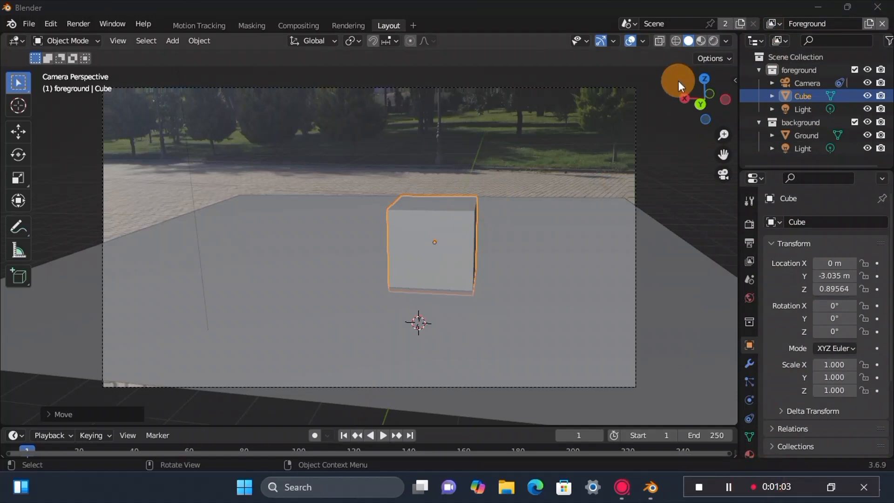
Step: Show the viewport in rendered shading and set the render engine to Cycles
click(709, 41)
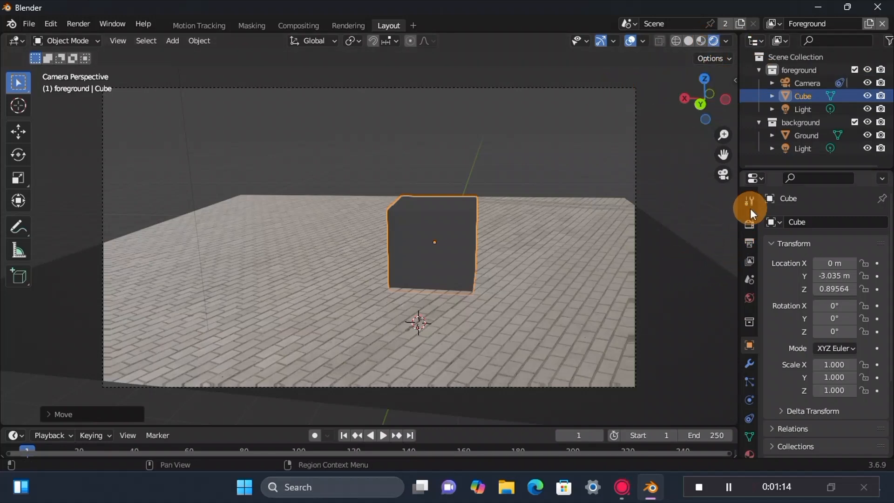
click(751, 226)
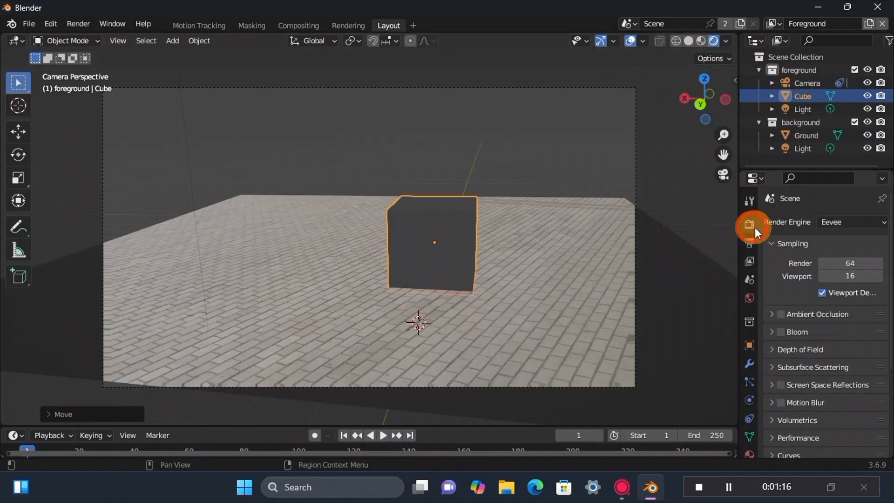
click(856, 222)
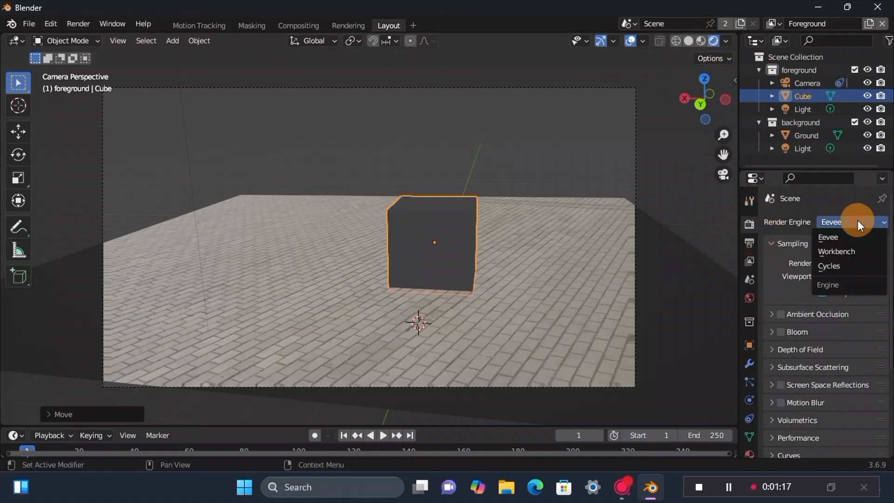
click(830, 260)
Step: Enable the Transparent film option so the footage can serve as the render background
scroll(830, 260, down, 10)
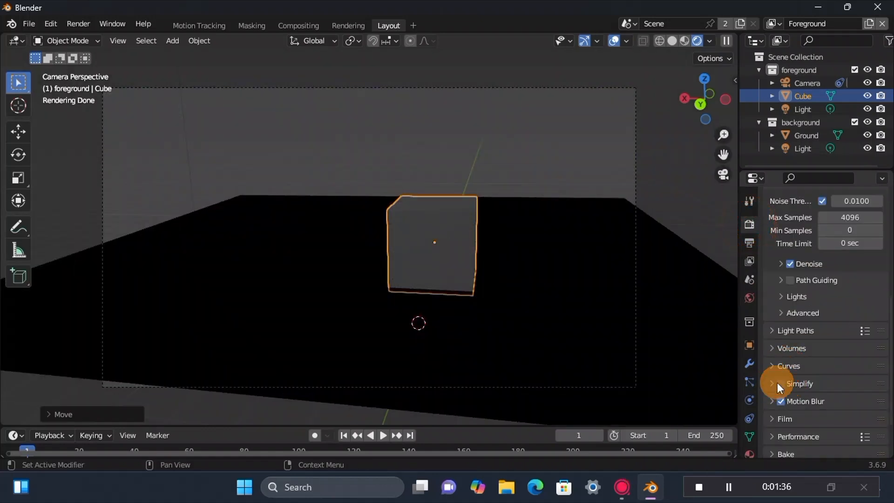
click(777, 418)
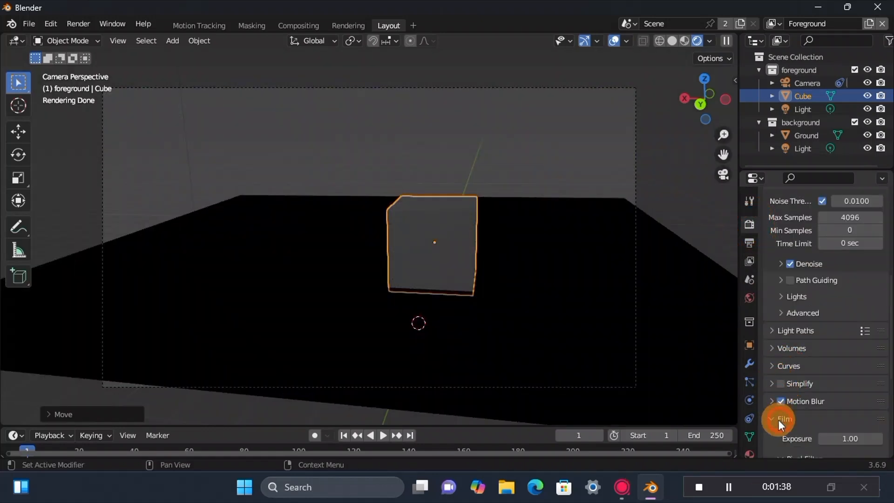
scroll(781, 411, down, 4)
scroll(791, 414, down, 3)
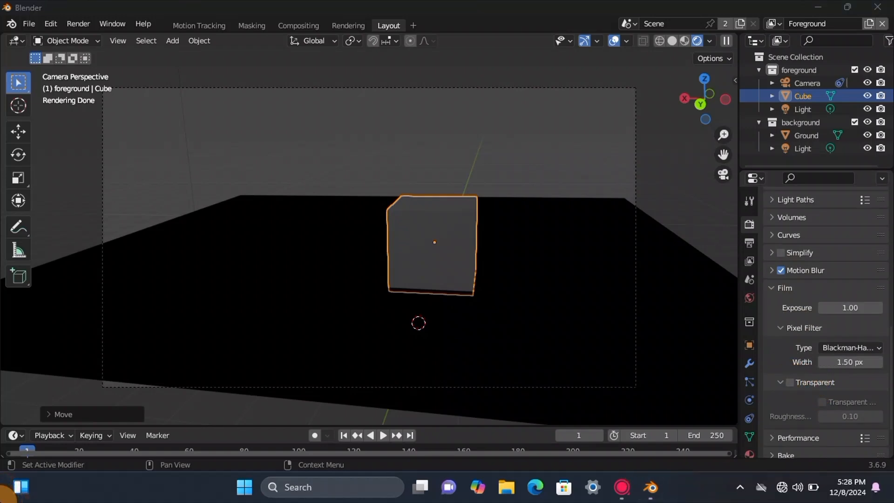
click(789, 382)
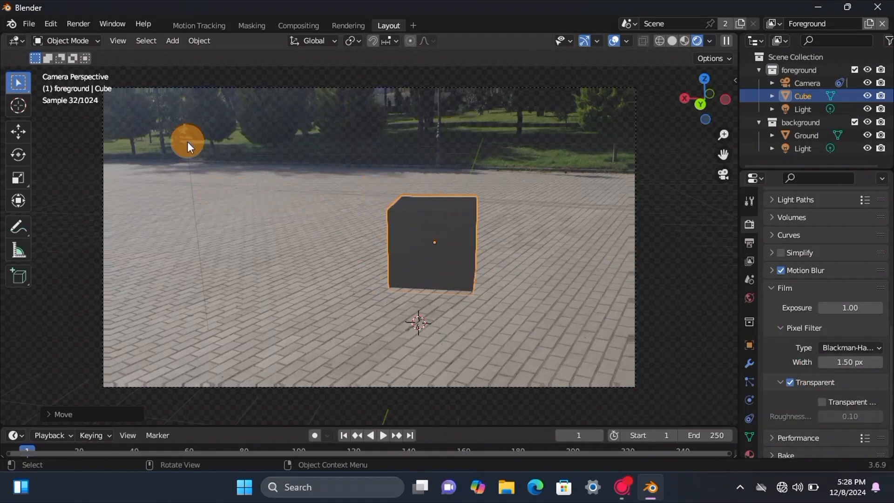
Step: Add a Sun light and raise it above the cube with the Transform tool
click(172, 41)
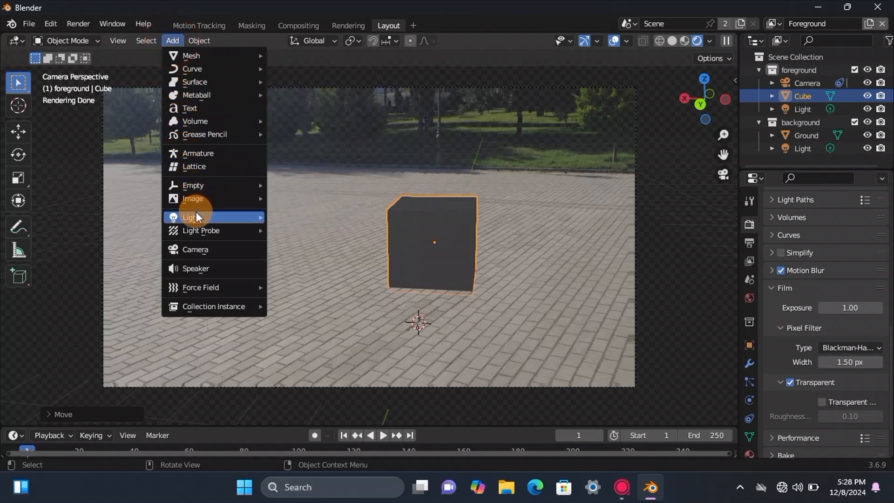
mouse_move(198, 215)
click(284, 231)
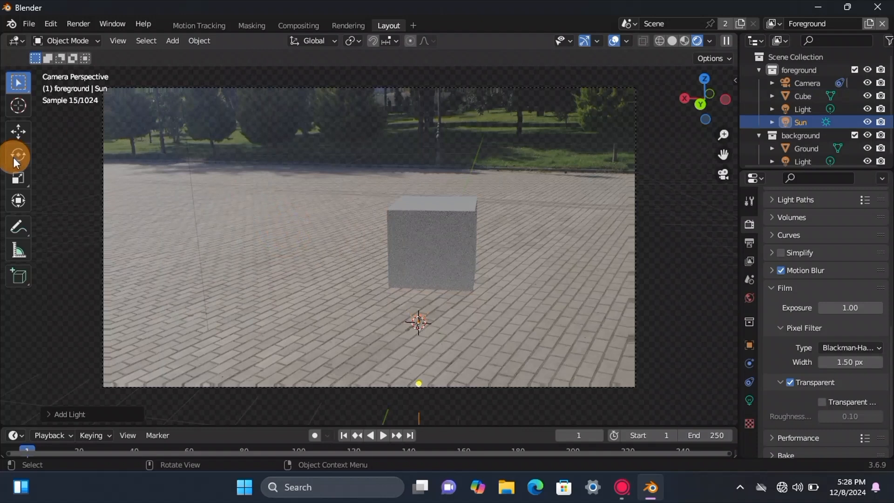
click(17, 200)
drag(418, 244, 465, 87)
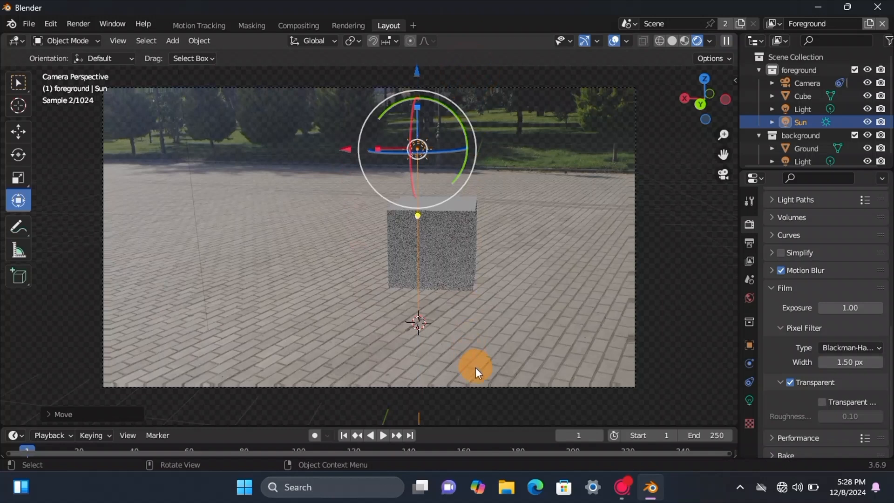
Step: Set the Sun light's strength to 4.1
click(753, 403)
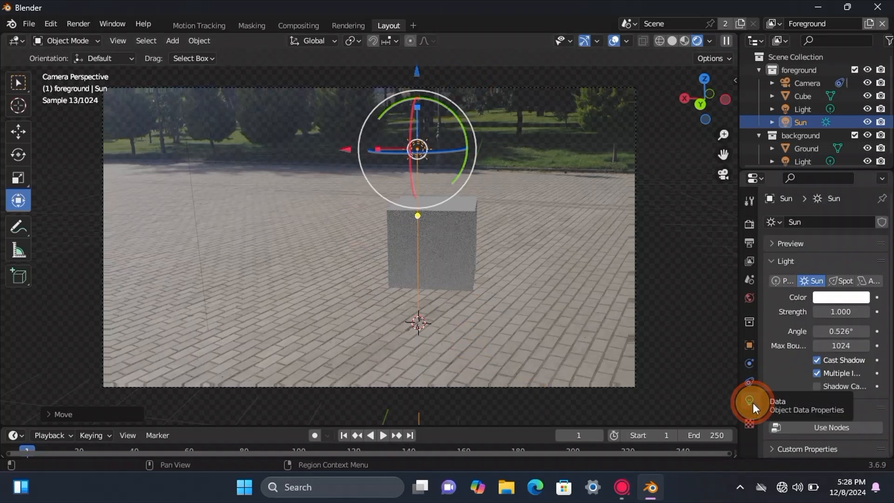
click(839, 312)
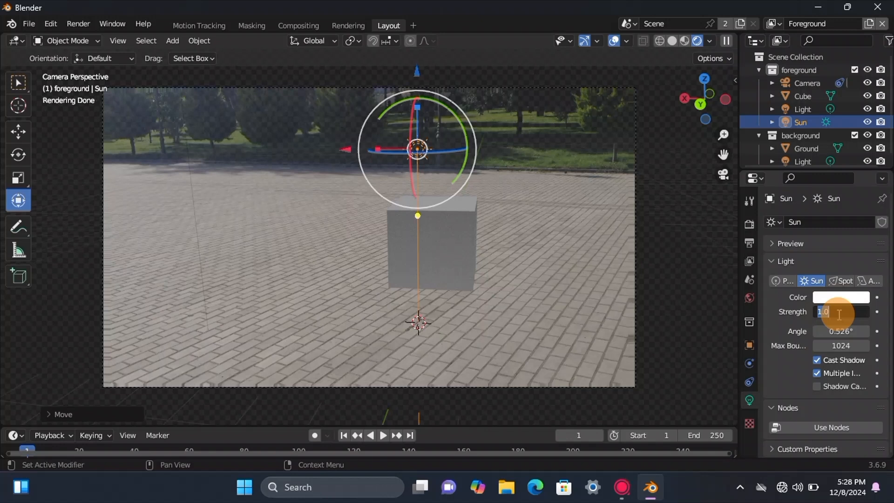
text(4.1)
click(704, 299)
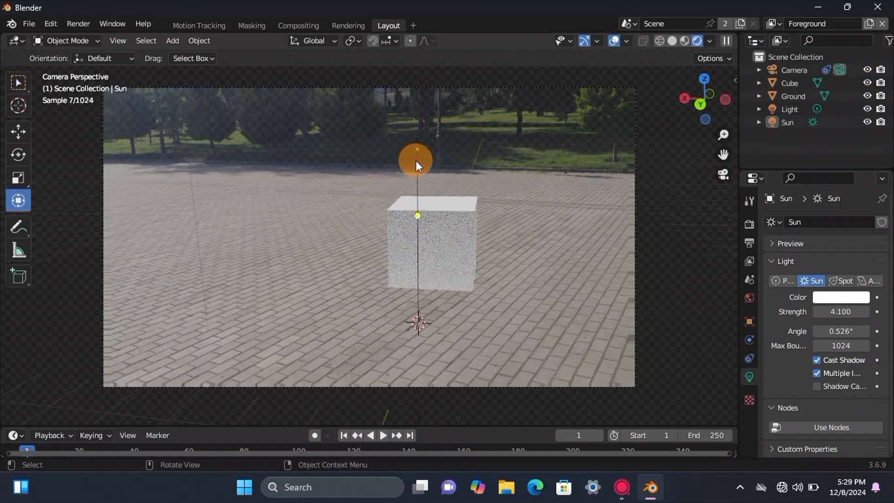
Step: Tilt the Sun light slightly so the cube's shadow falls on the paving in front of it, and inspect the shadow
click(415, 161)
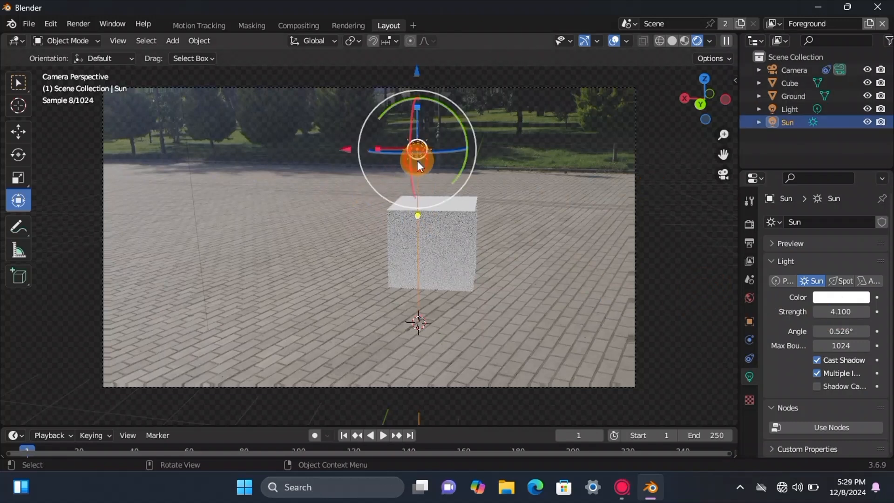
mouse_move(408, 170)
mouse_down()
mouse_move(403, 164)
mouse_move(419, 172)
mouse_move(409, 141)
mouse_move(407, 175)
mouse_move(396, 164)
mouse_up()
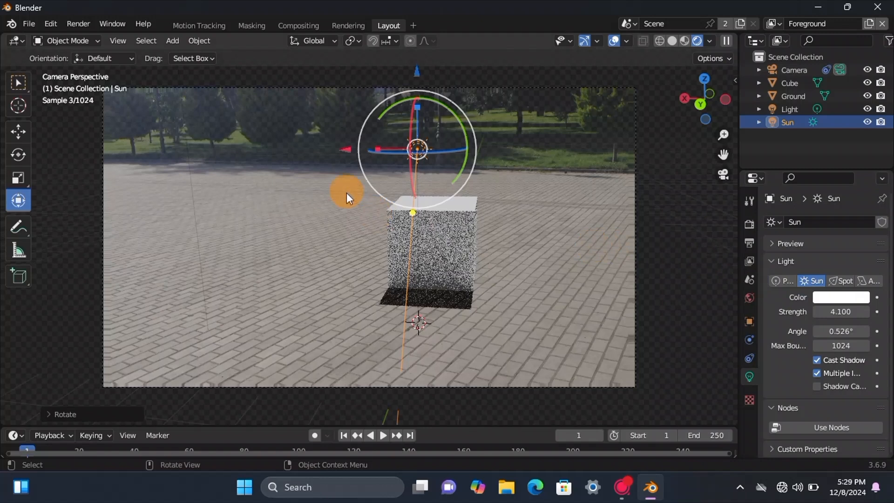
scroll(336, 161, up, 3)
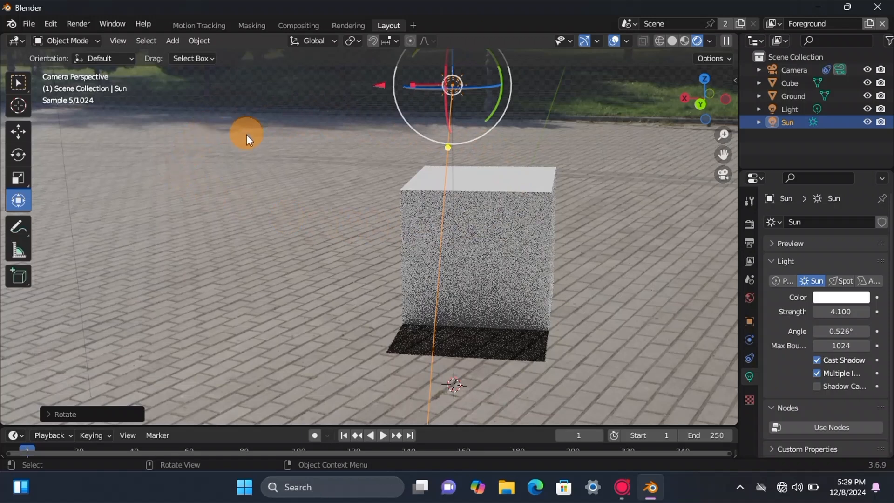
scroll(277, 135, down, 4)
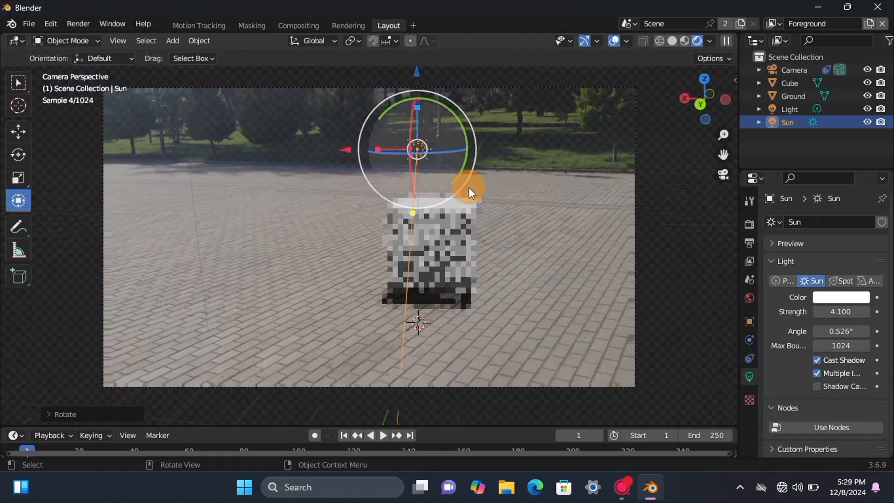
Step: Return the viewport to solid shading and delete the cube standing on the ground plane
click(685, 40)
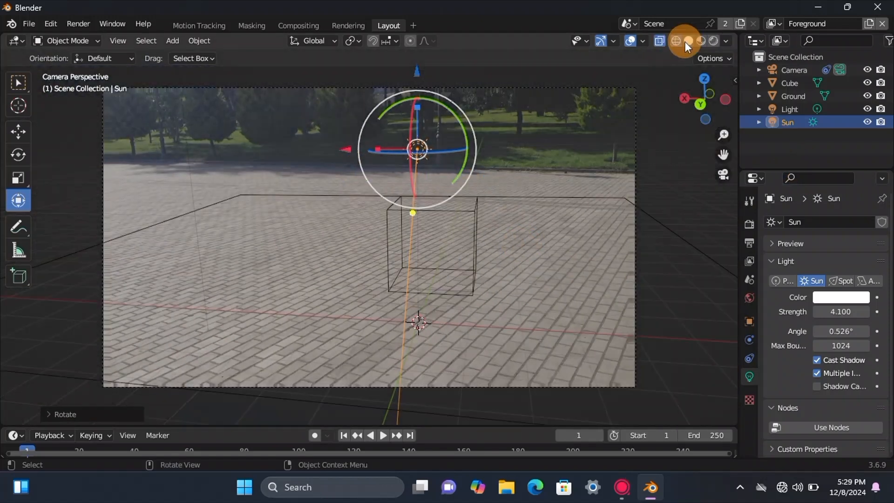
click(685, 41)
scroll(574, 216, down, 1)
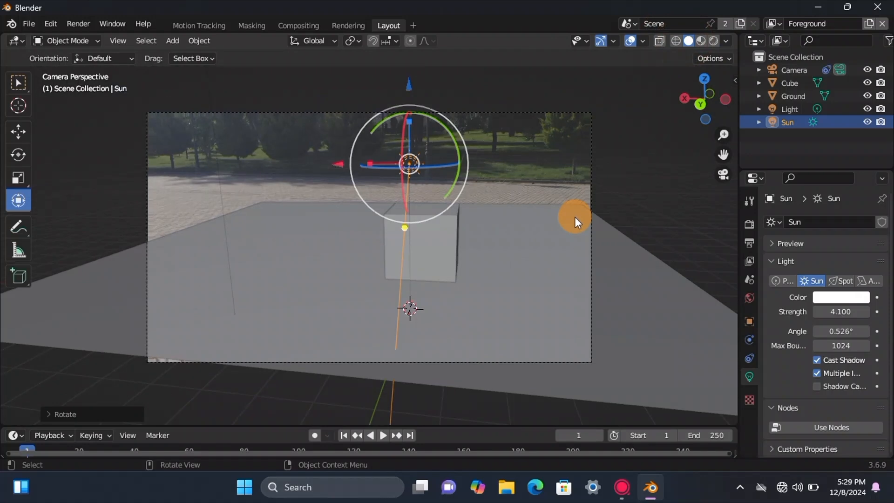
scroll(574, 216, up, 1)
click(420, 241)
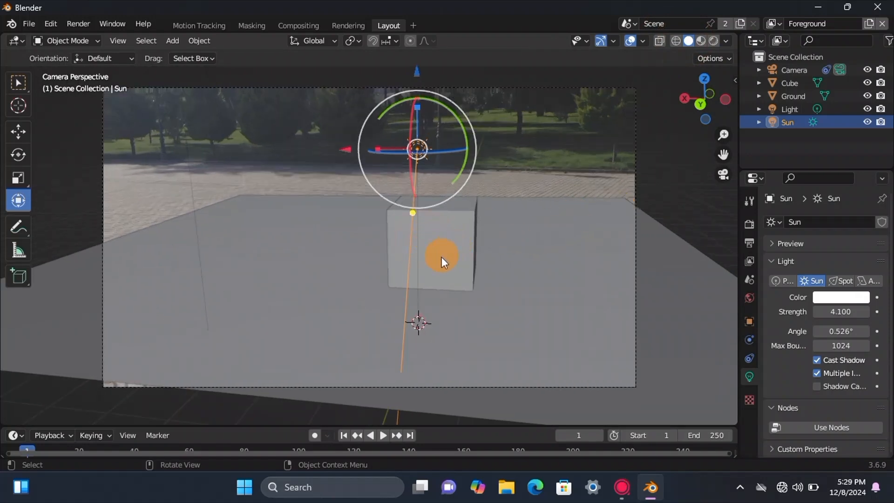
click(451, 248)
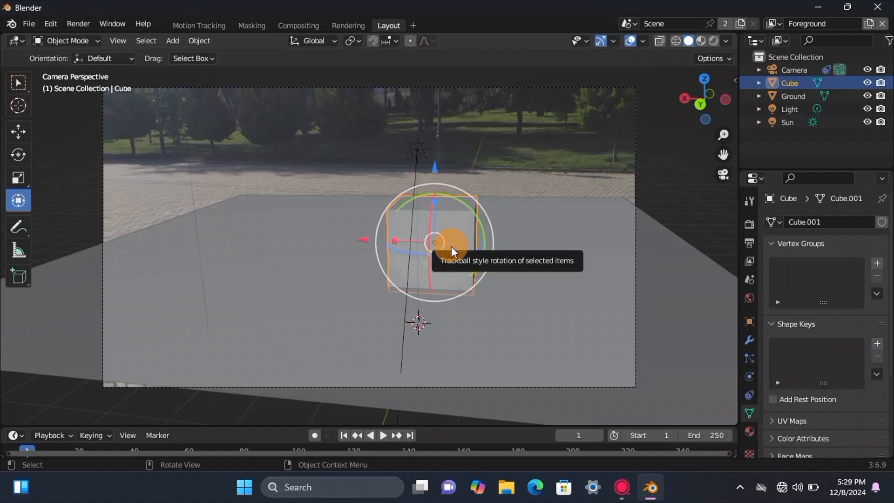
key(Delete)
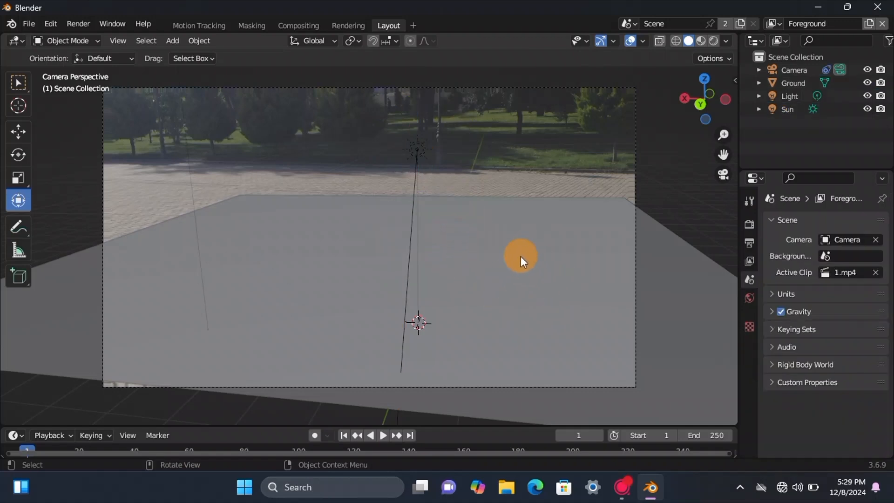
Step: Start appending data from the .blend file in Downloads whose name ends in 023_02_06_22_26_41
scroll(521, 256, down, 2)
click(29, 27)
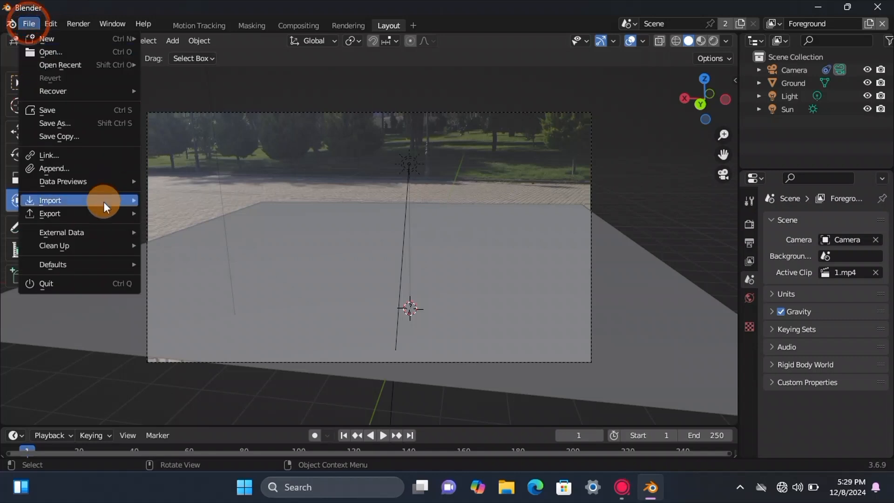
click(79, 167)
click(119, 177)
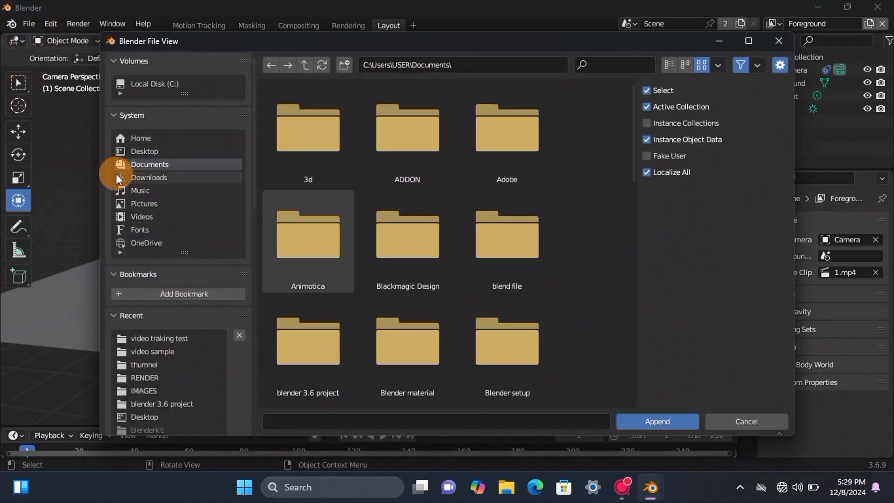
click(496, 158)
click(658, 414)
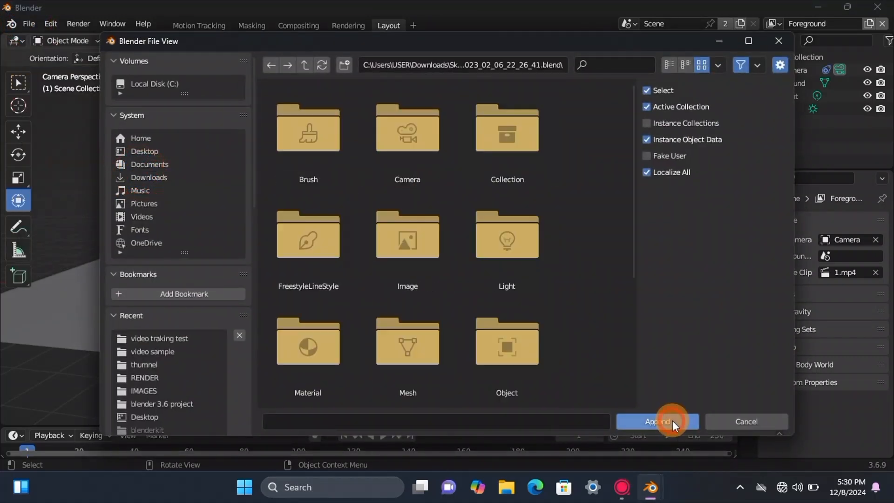
Step: Append all of the file's objects except Area, Camera and Light
click(494, 321)
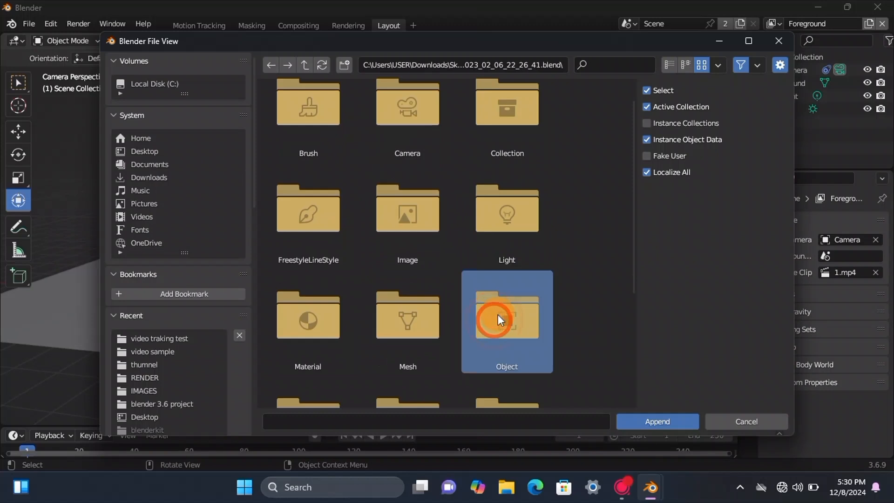
key(a)
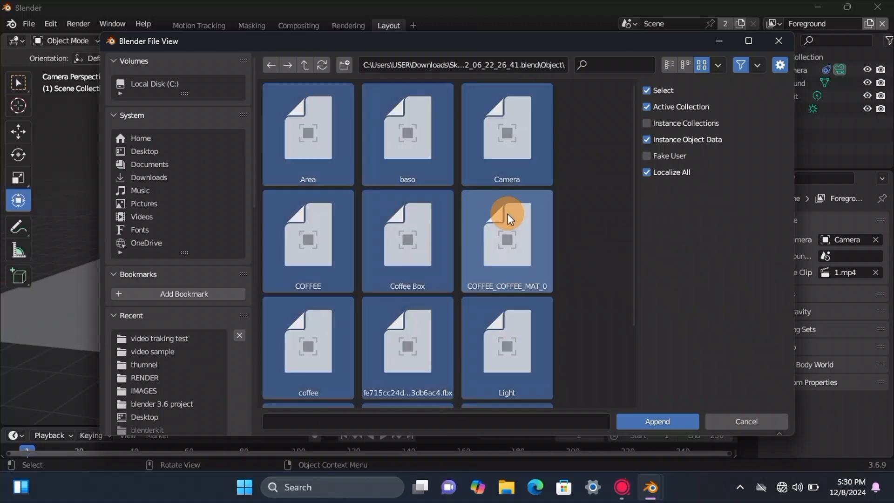
ctrl+click(315, 158)
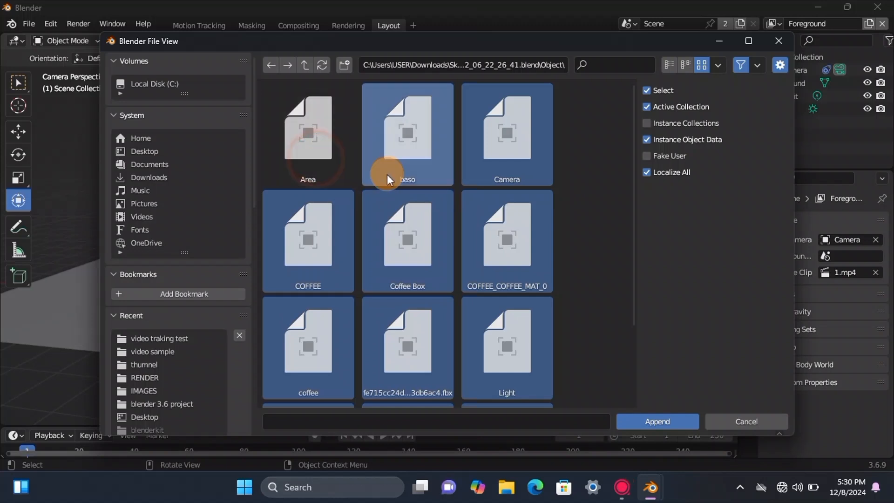
scroll(479, 272, down, 2)
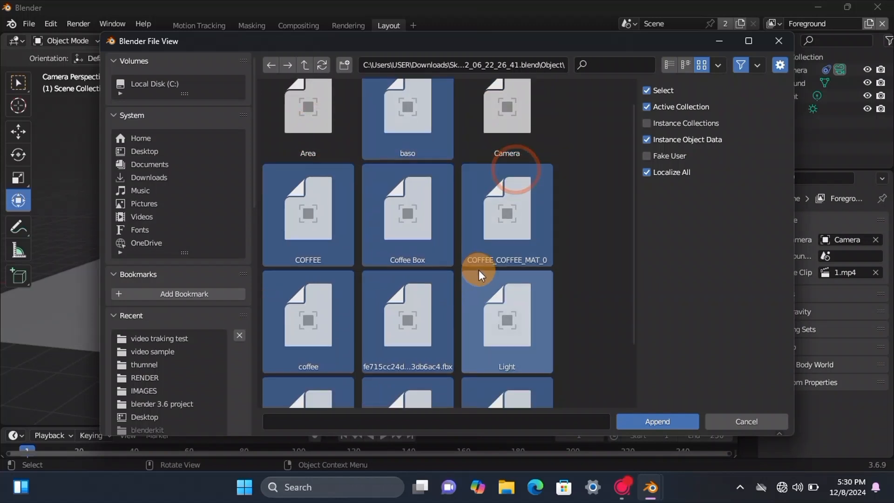
ctrl+click(512, 272)
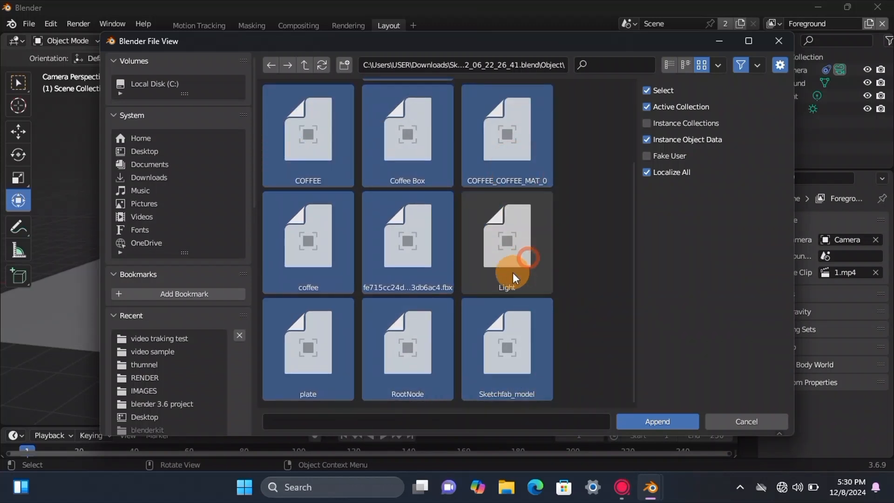
click(637, 419)
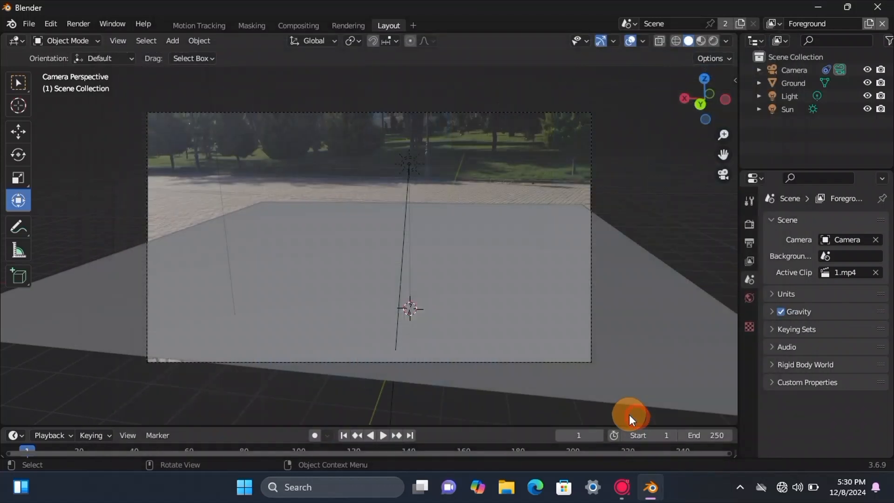
Step: Resize the appended coffee objects and reposition them on the ground plane, separating the coffee box from the cup
drag(409, 233, 279, 273)
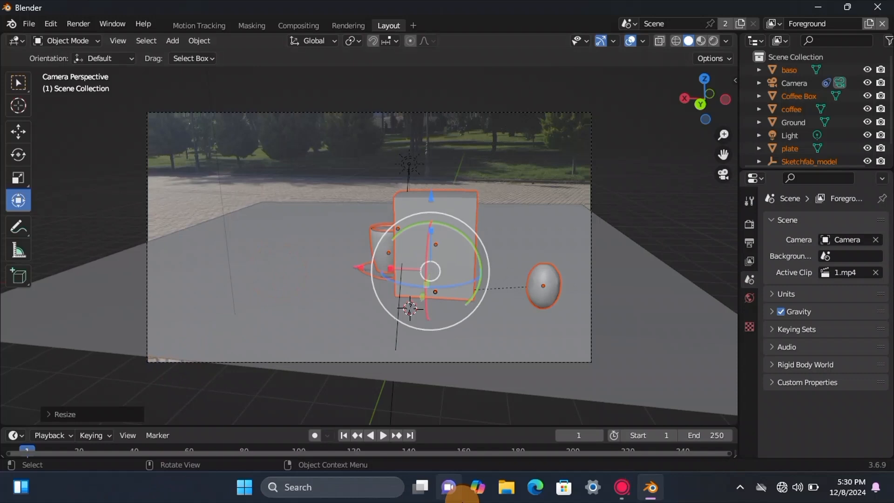
drag(359, 267, 298, 258)
click(235, 199)
click(395, 220)
drag(404, 257, 417, 250)
drag(308, 243, 386, 265)
Step: Select the cup, the coffee surface and the plate together and shift them slightly toward the coffee box
click(343, 264)
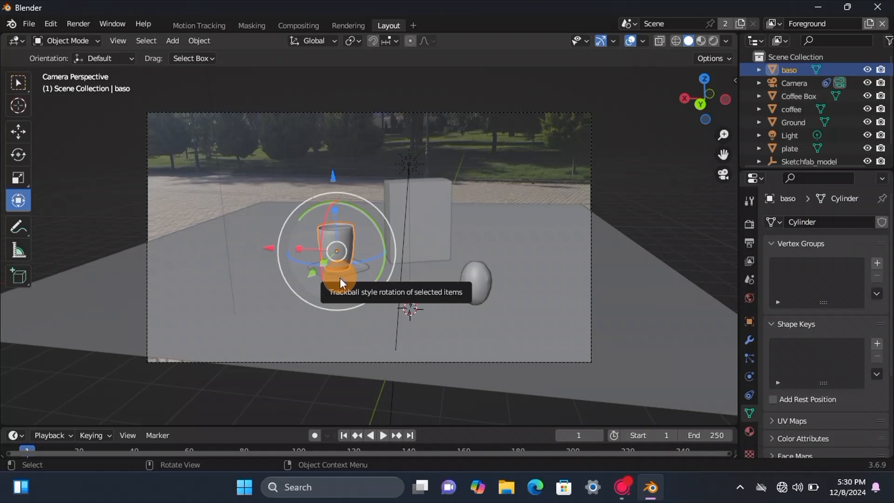
shift+click(354, 259)
drag(268, 248, 317, 288)
key(ctrl+z)
shift+click(339, 236)
drag(270, 244, 276, 282)
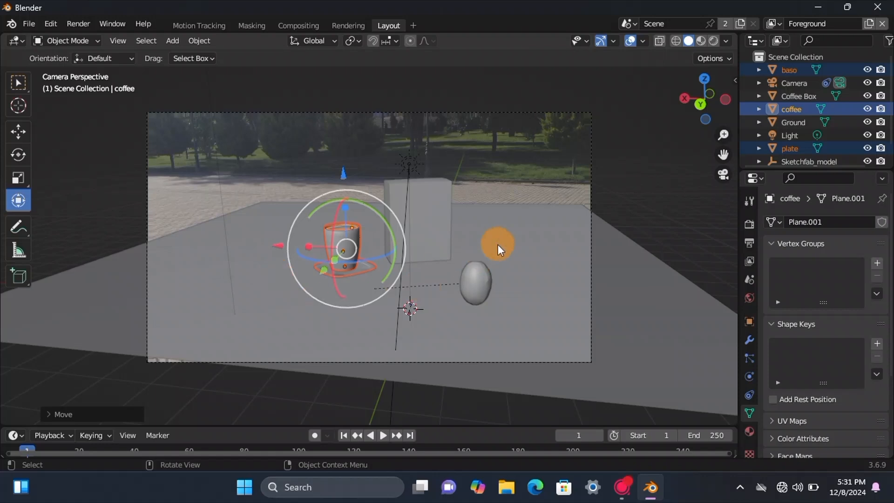
Step: Scale the coffee box up slightly and move it along the Y axis behind the cup
click(434, 206)
key(s)
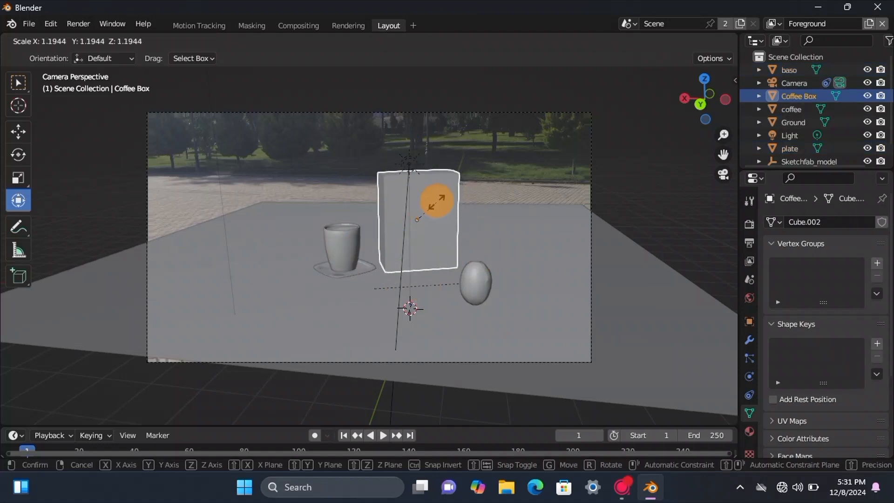
click(421, 241)
key(g)
key(y)
click(421, 234)
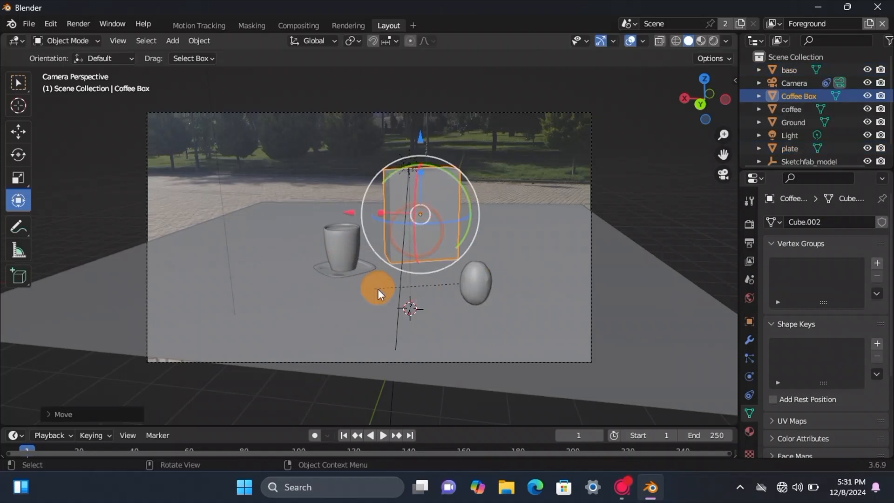
Step: Move the coffee bean object COFFEE_COFFEE_MAT_0 back along Y and sideways along X until it lines up with the coffee box
click(474, 283)
middle_drag(582, 139, 451, 206)
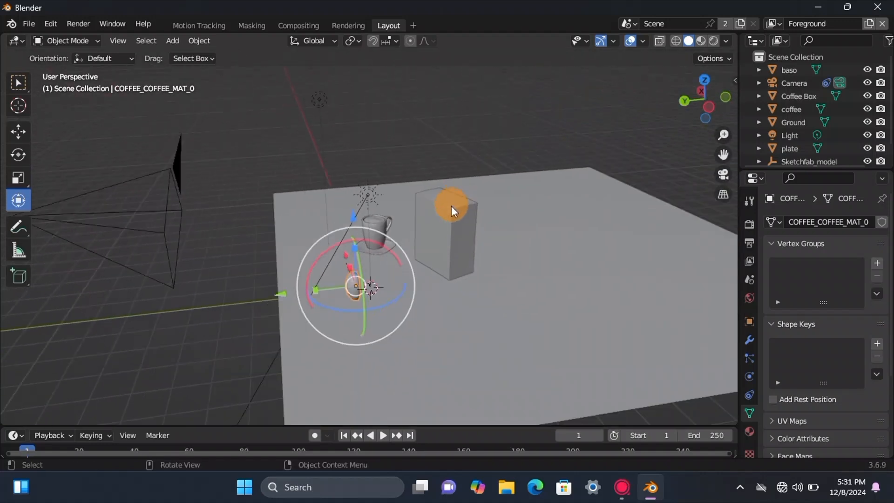
drag(279, 294, 386, 282)
drag(465, 205, 484, 91)
drag(699, 106, 488, 189)
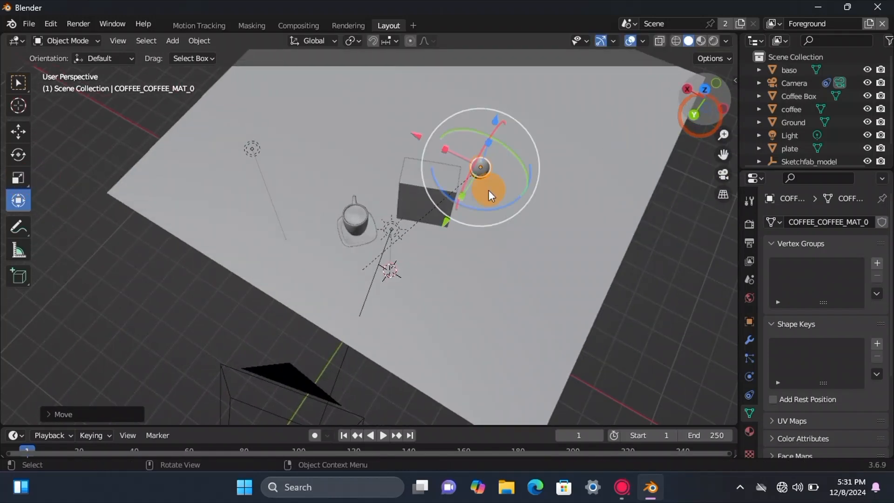
drag(420, 126, 366, 117)
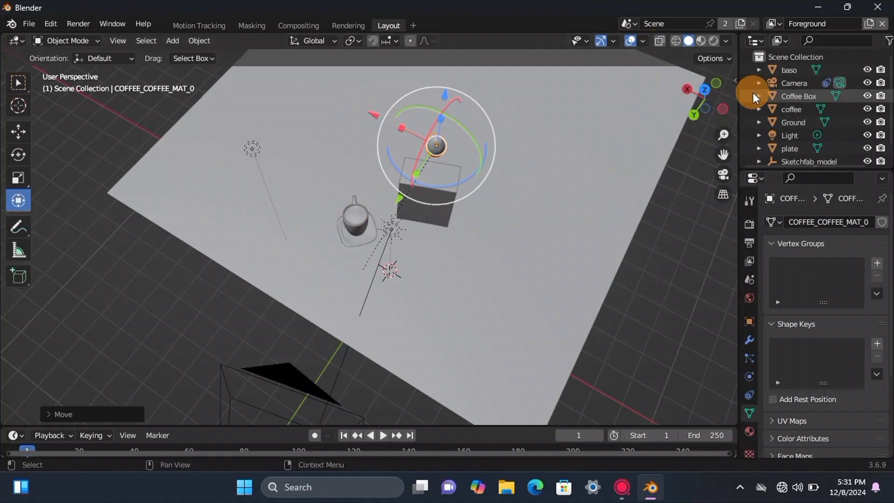
Step: Raise the coffee bean well above the coffee box
drag(712, 95, 726, 51)
drag(420, 90, 454, 51)
drag(716, 103, 687, 116)
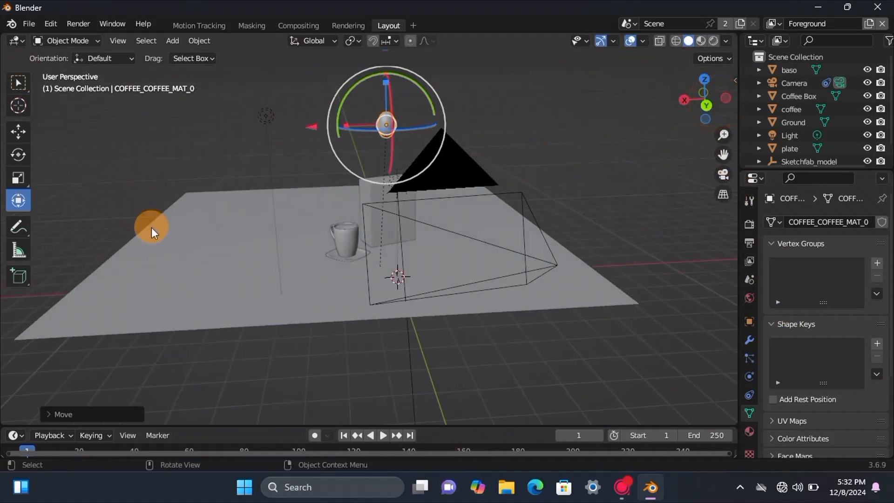
Step: Add rigid body physics to the Ground plane and set its type to Passive
click(195, 257)
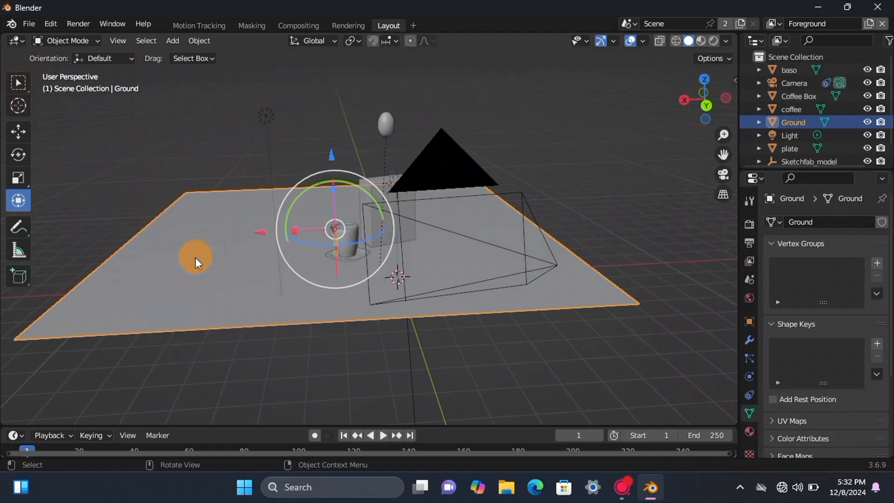
click(750, 358)
click(752, 368)
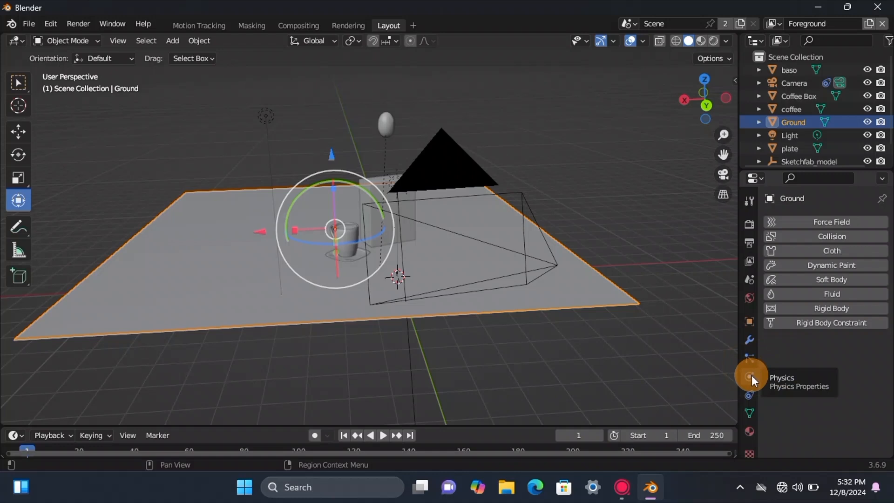
click(822, 310)
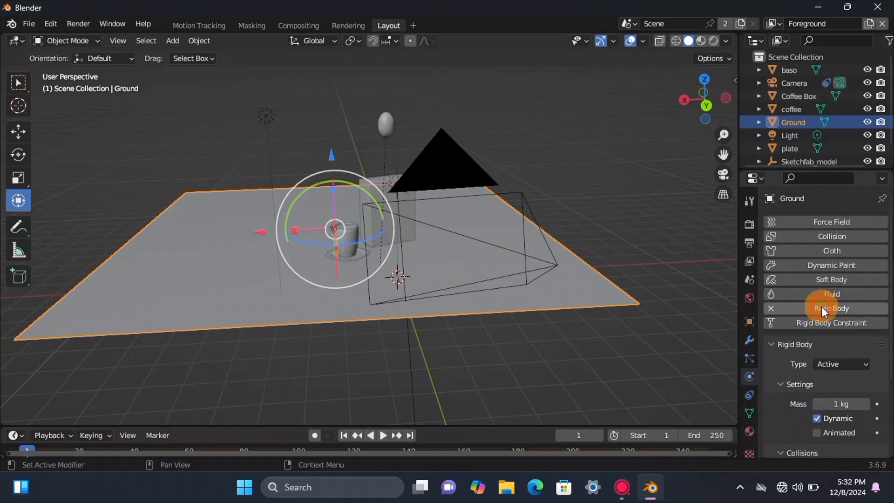
click(846, 366)
click(834, 391)
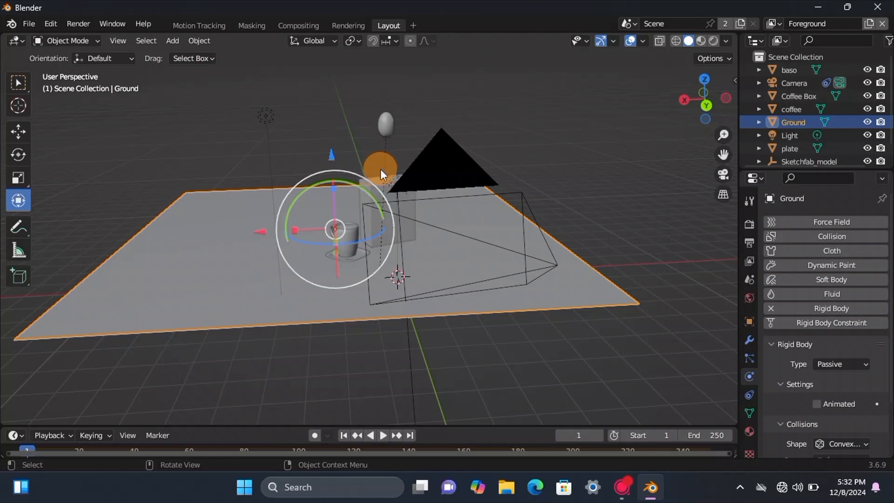
Step: With the cup parts, plate and Coffee Box selected, give the Coffee Box a Passive rigid body with a Mesh collision shape
click(353, 242)
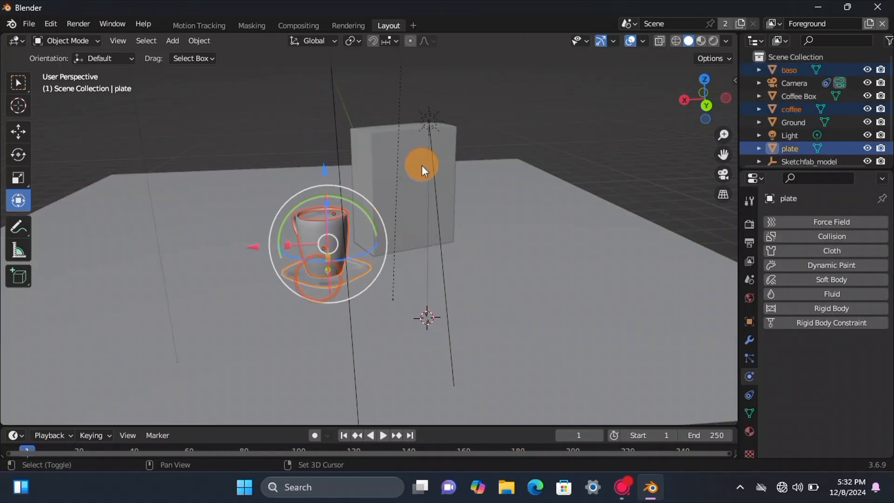
shift+click(409, 169)
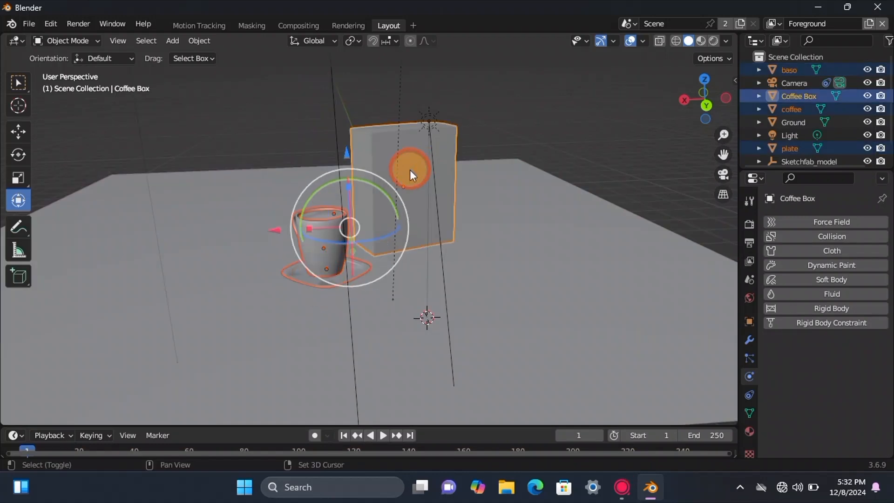
click(806, 311)
click(840, 364)
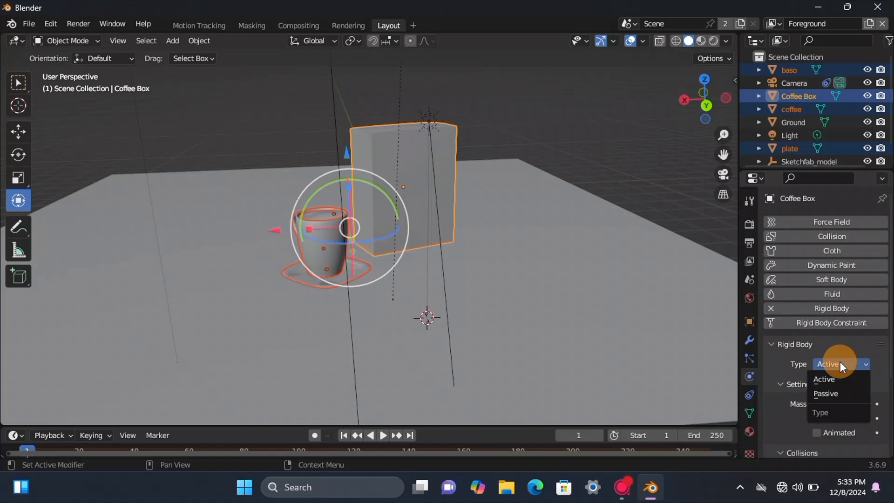
click(832, 393)
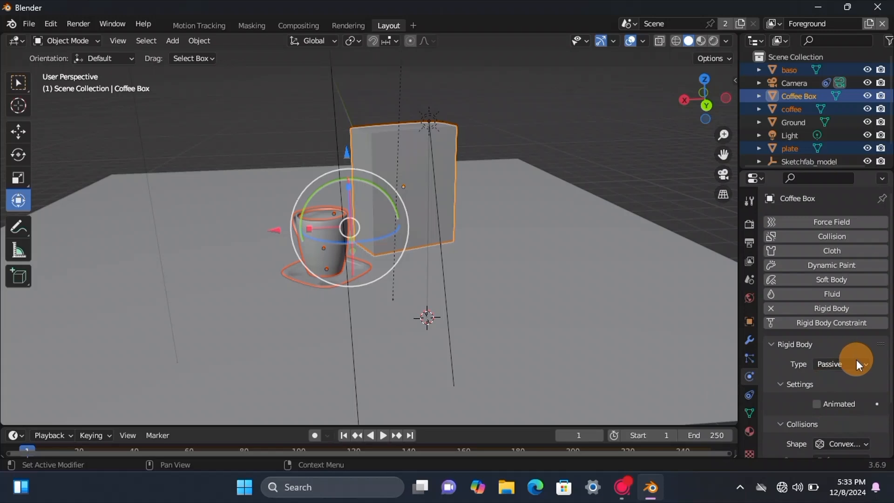
scroll(838, 442, down, 2)
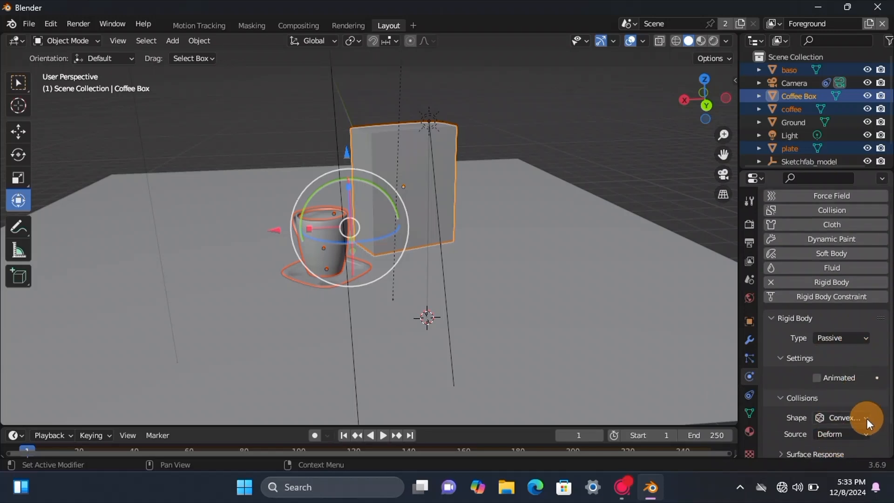
click(865, 417)
click(808, 320)
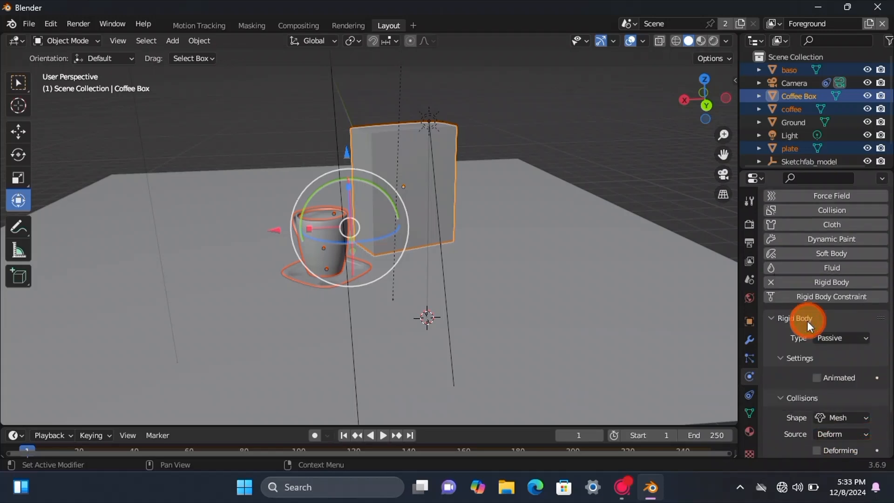
Step: Set the Ground plane's rigid body collision shape to Box
click(279, 340)
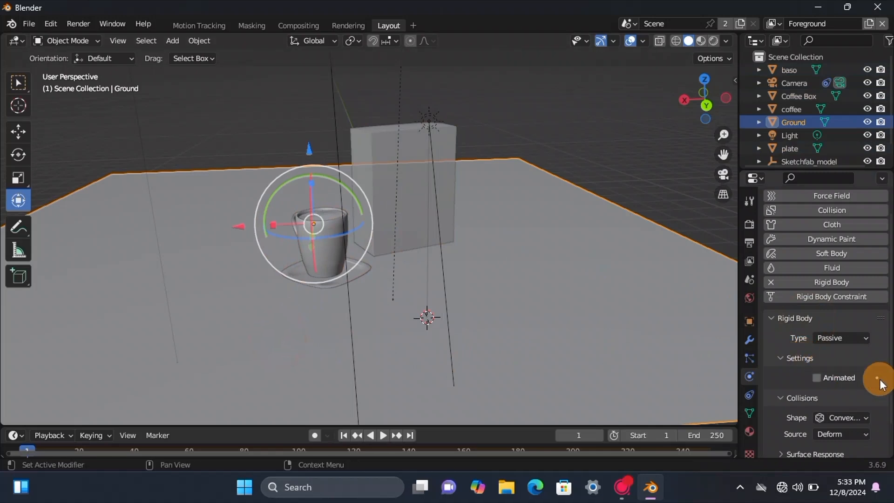
click(865, 421)
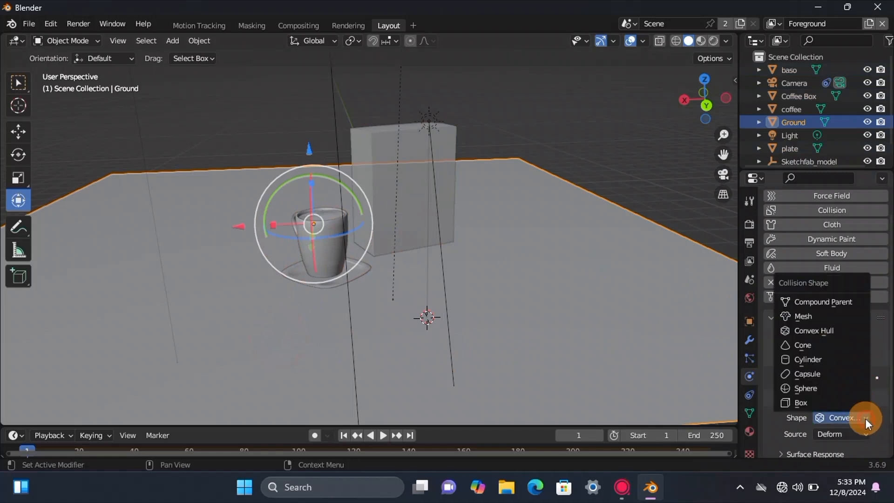
click(801, 403)
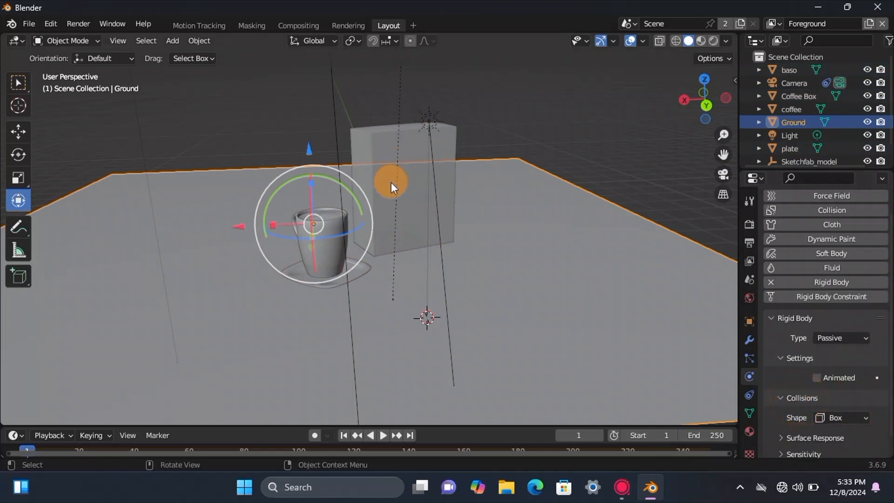
Step: Add an Active rigid body to the coffee bean and set its mass to 14.8 kg
middle_drag(389, 179, 392, 176)
click(392, 91)
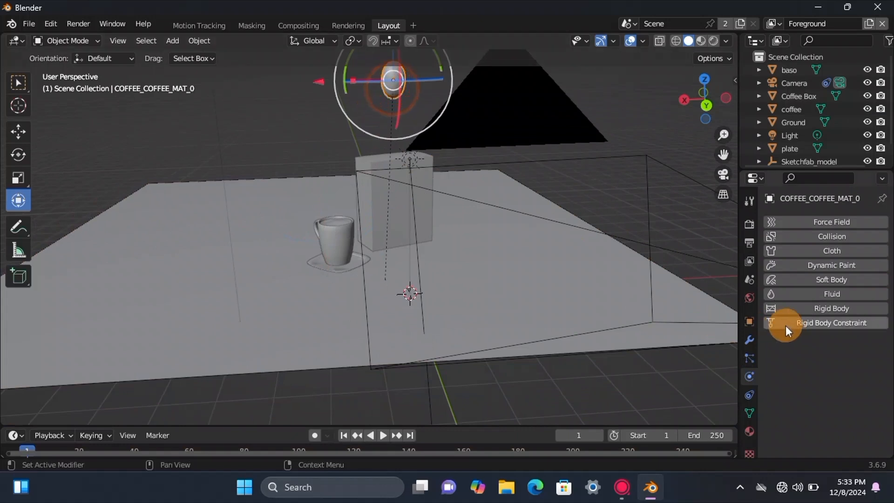
click(800, 309)
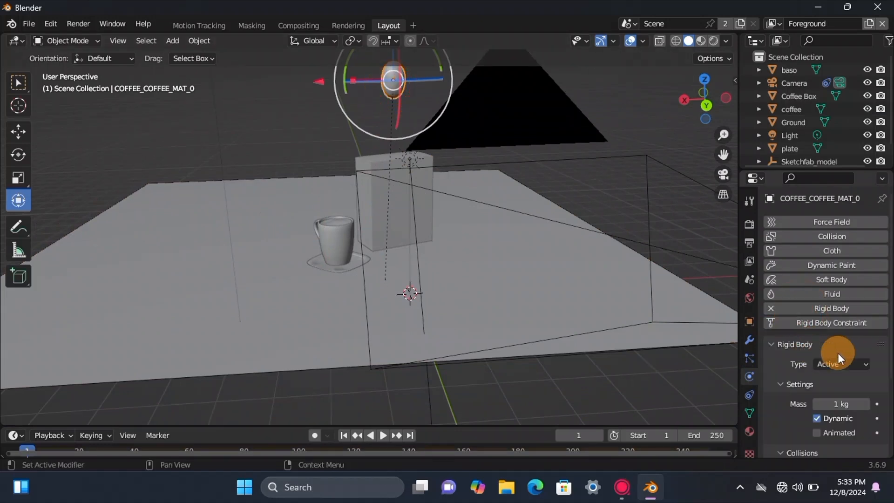
drag(848, 403, 847, 404)
drag(440, 294, 499, 294)
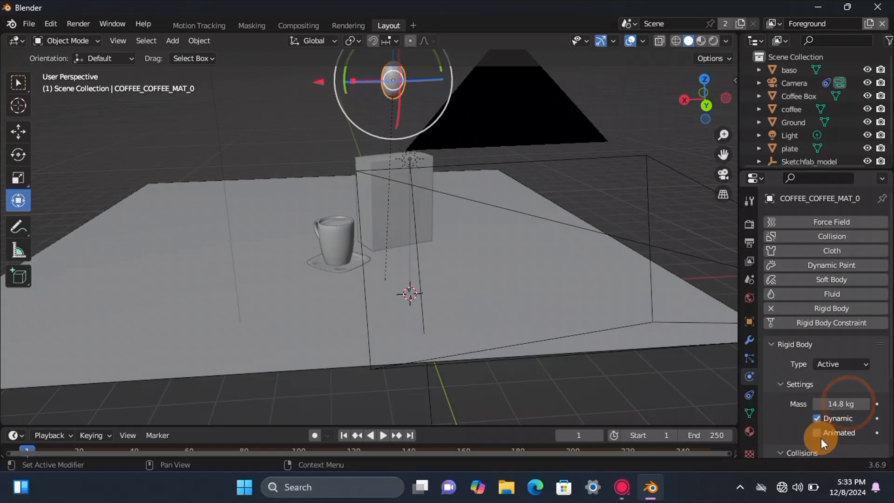
scroll(804, 405, down, 4)
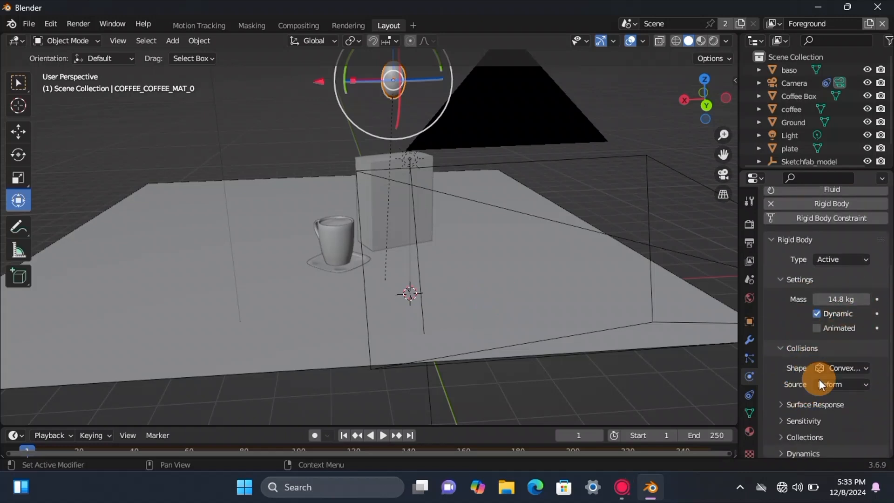
Step: Set the coffee bean's rigid body surface response to friction 0.556 and bounciness 0.292
click(786, 403)
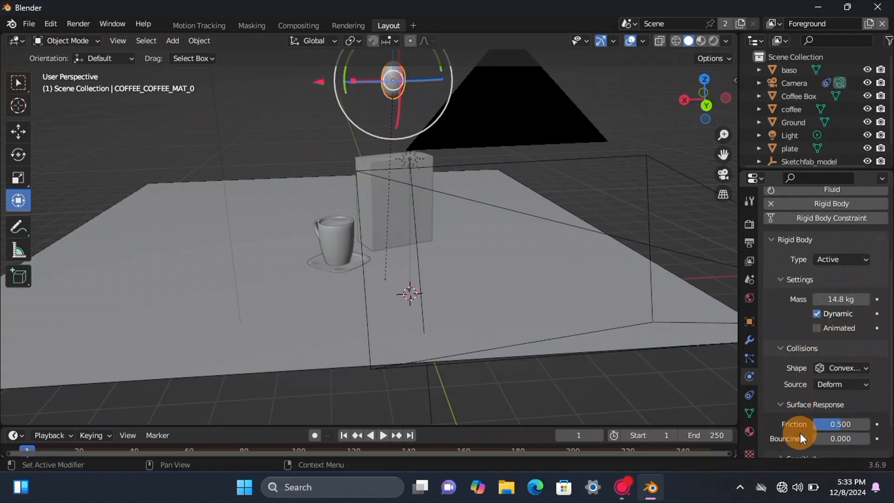
click(831, 421)
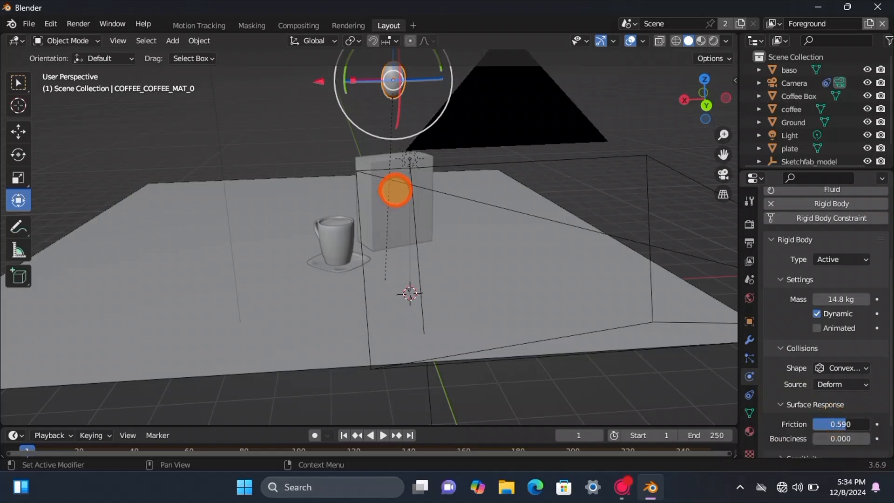
drag(840, 423, 846, 428)
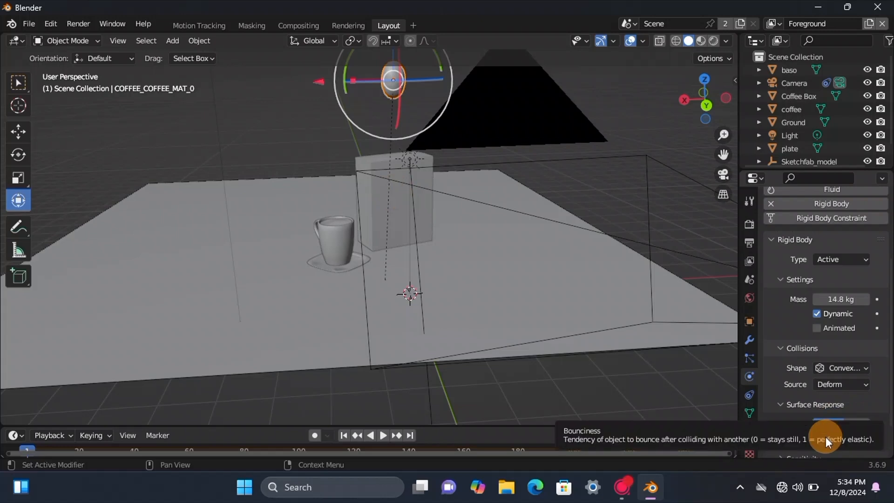
drag(826, 439, 840, 438)
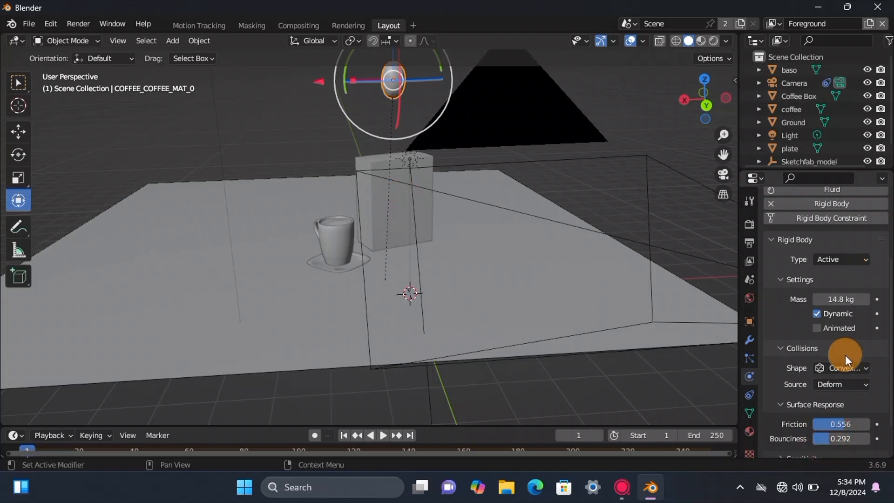
scroll(842, 368, down, 2)
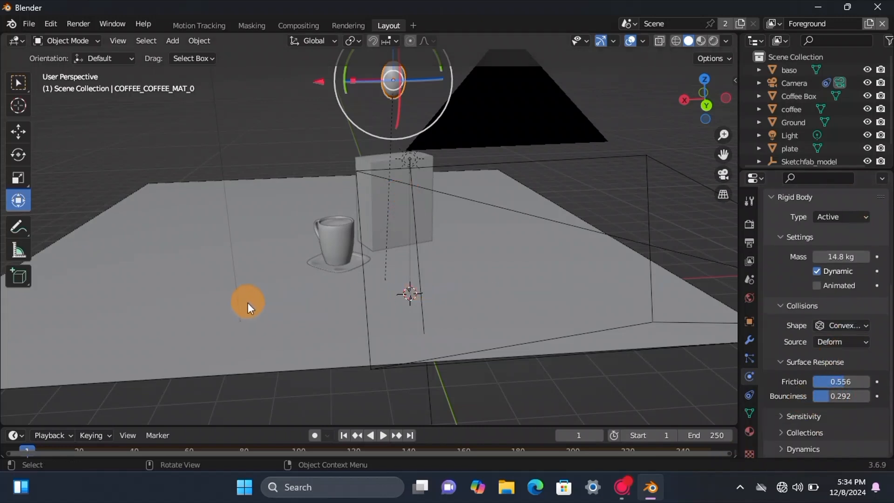
Step: Set the Ground plane's rigid body bounciness to 0.281
click(248, 307)
click(837, 412)
mouse_move(837, 412)
mouse_down()
mouse_move(852, 413)
mouse_move(837, 412)
mouse_up()
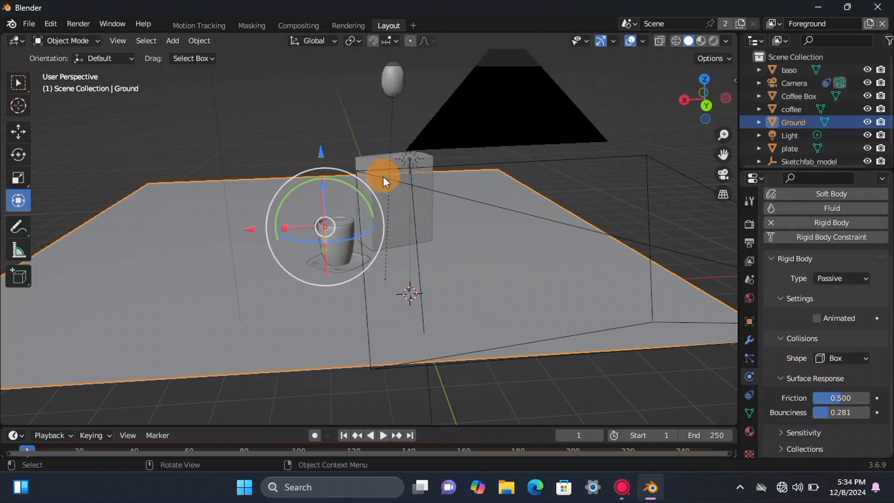
Step: With the Coffee Box, coffee, baso and plate selected, add a rigid body to the plate and set its friction to 0.522
click(377, 207)
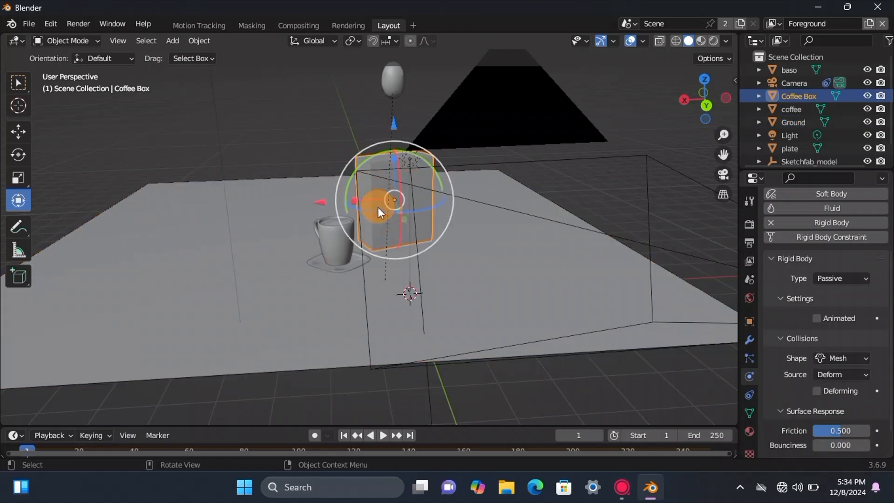
shift+click(336, 217)
shift+click(328, 250)
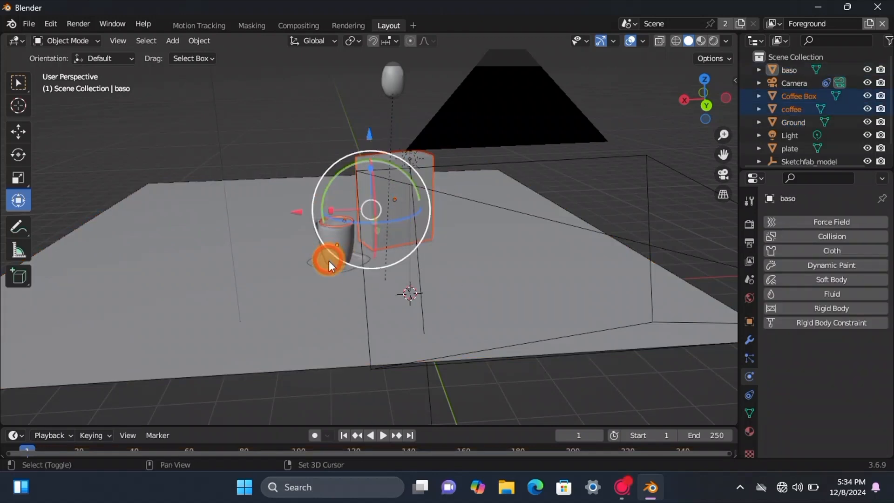
shift+click(330, 265)
click(809, 305)
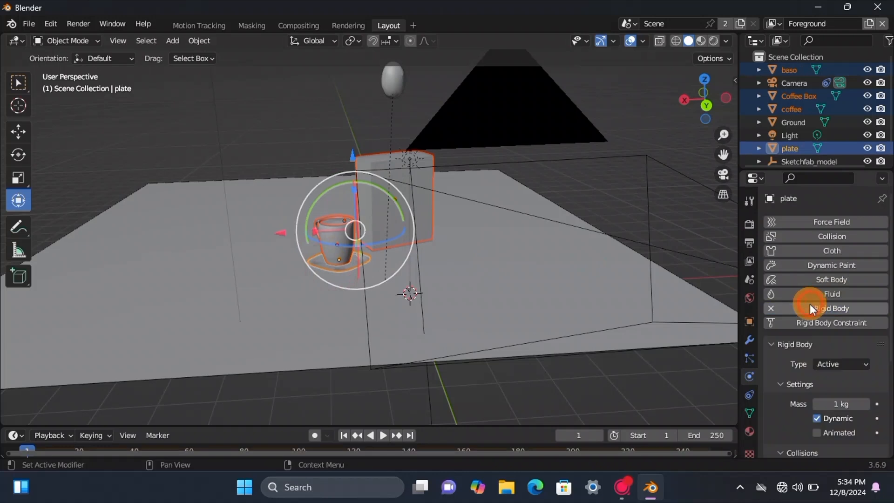
scroll(855, 413, down, 5)
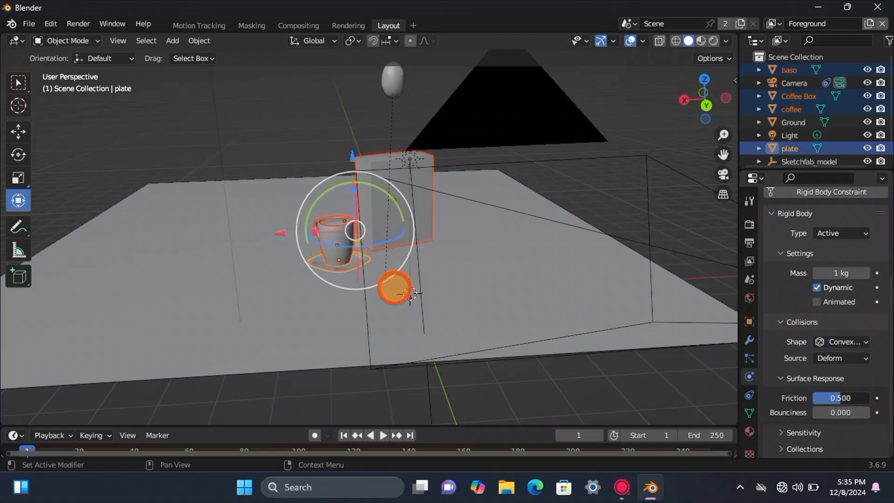
Step: Make the plate's rigid body Passive, test the simulation by playing it, and return to frame 1
drag(698, 113, 608, 140)
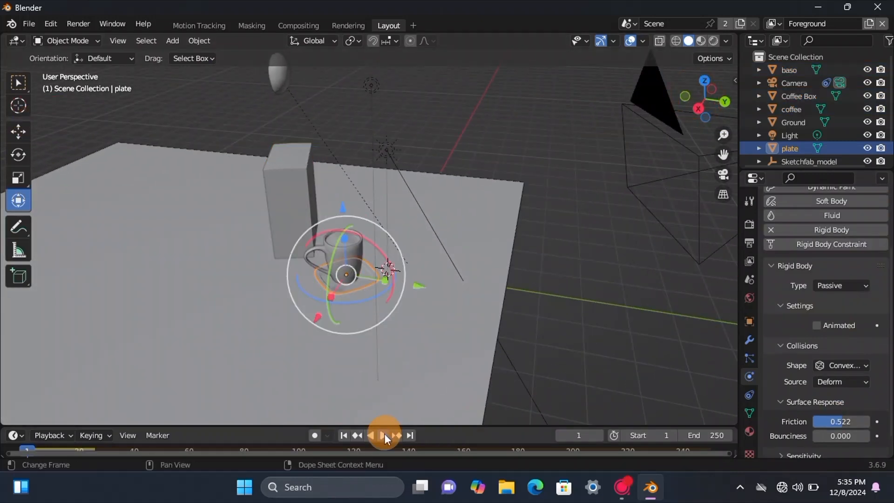
click(384, 436)
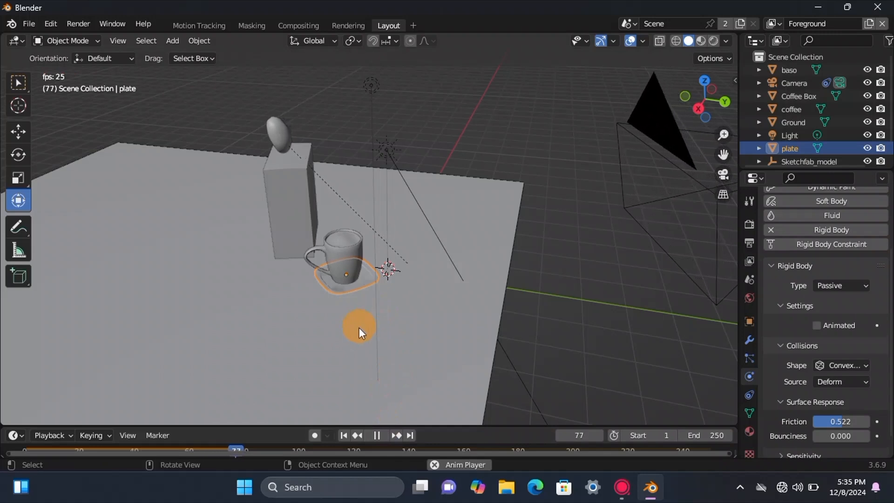
click(377, 435)
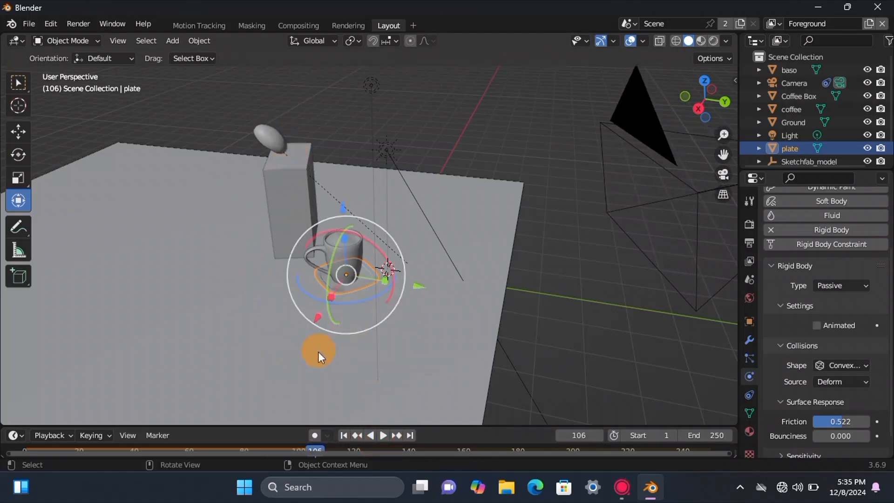
click(343, 435)
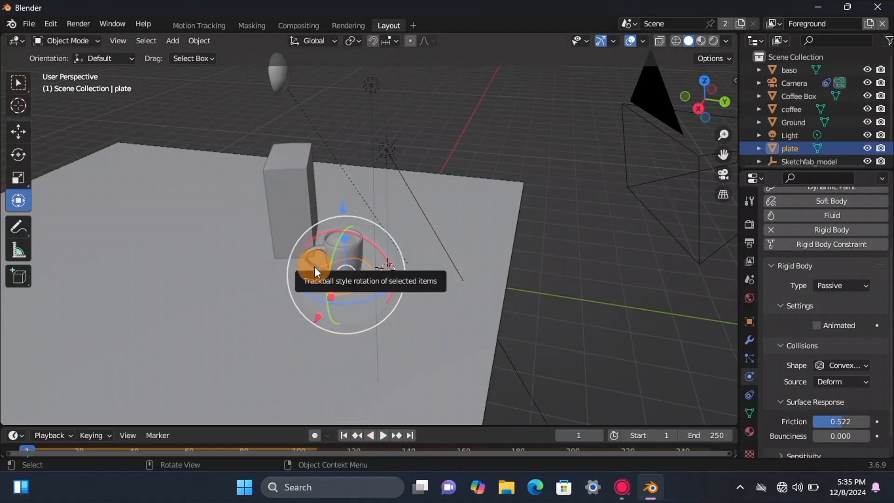
Step: Duplicate the coffee bean and place the copy beside the original above the Coffee Box
click(276, 85)
key(shift+d)
click(246, 98)
key(shift+s)
click(245, 97)
key(ctrl+z)
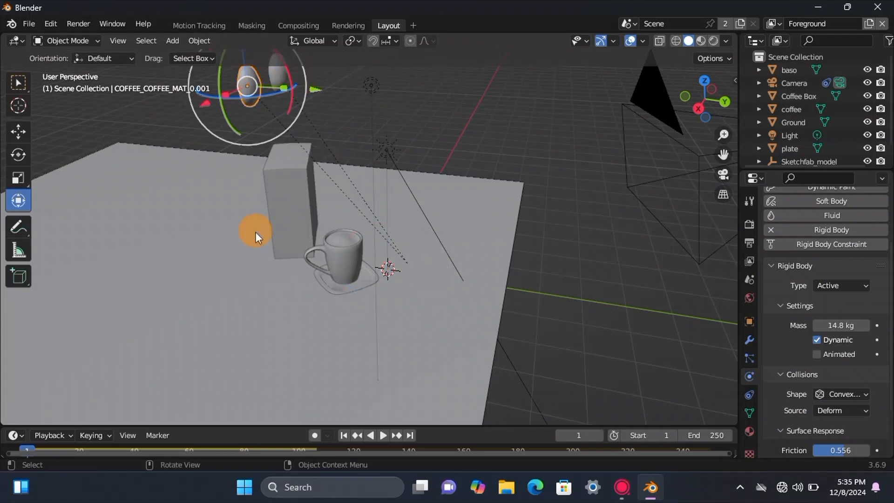
Step: Duplicate the bean again, then select the resulting beans and copy them as a group above the Coffee Box
key(shift+d)
click(422, 152)
drag(728, 103, 708, 93)
scroll(730, 126, down, 3)
drag(368, 82, 149, 156)
key(shift+d)
click(320, 143)
Step: Duplicate the selected beans three more times, spreading the copies in rows above the Coffee Box
key(shift+d)
click(363, 102)
key(shift+d)
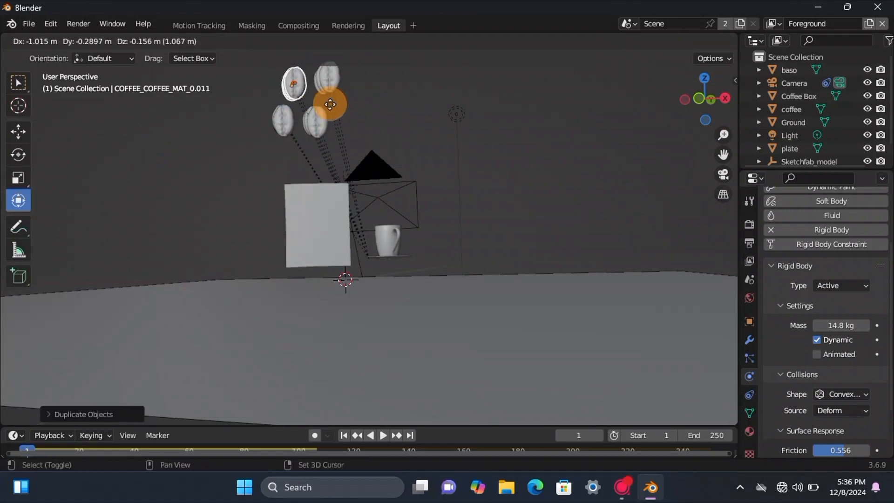
click(329, 98)
key(shift+d)
click(292, 87)
Step: Select a larger group of beans and duplicate it three times to build a tall stack above the Coffee Box
click(239, 141)
drag(240, 75, 364, 129)
key(shift+d)
click(379, 79)
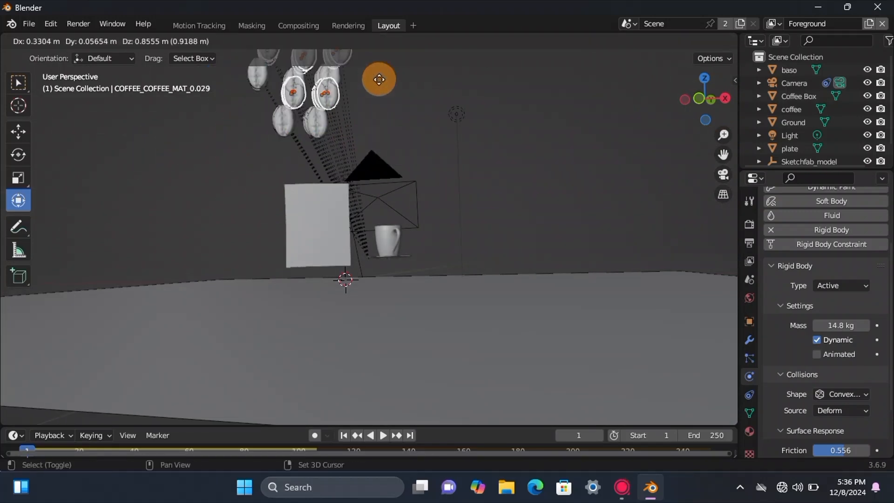
scroll(381, 140, down, 3)
key(shift+d)
click(384, 95)
key(shift+d)
click(340, 95)
Step: Check the stack of beans from the camera view and return to the perspective view
click(723, 174)
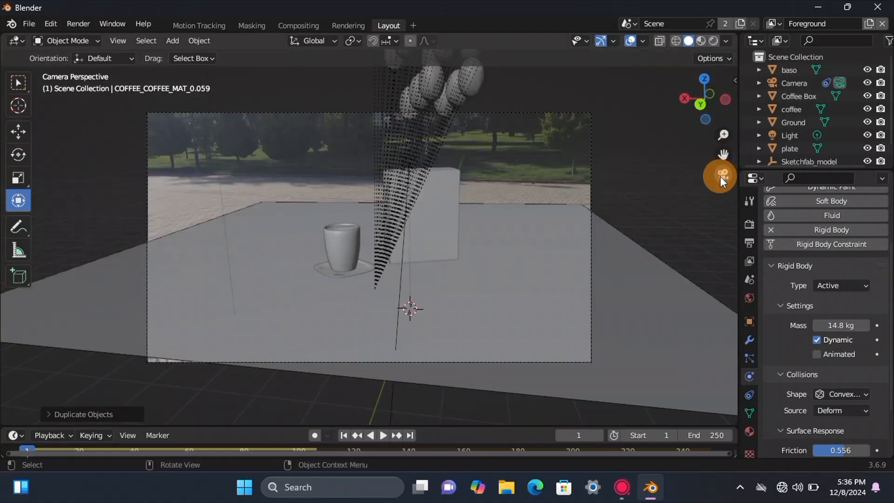
click(723, 175)
click(602, 487)
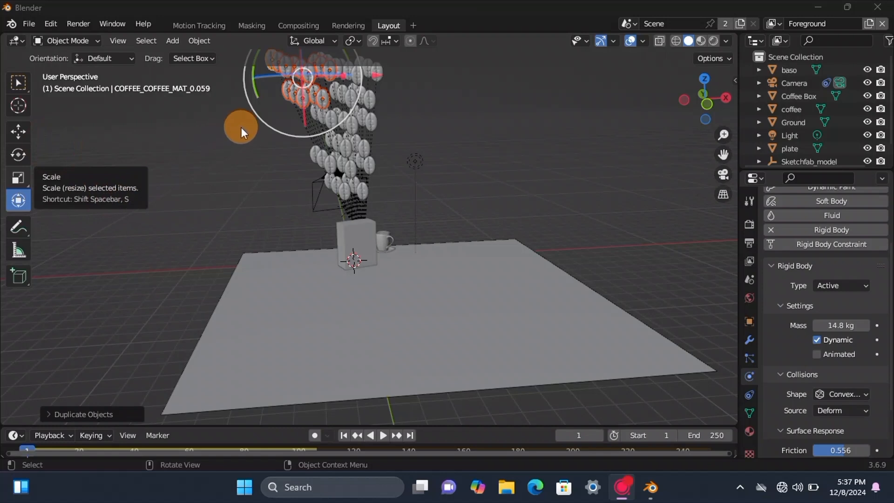
click(311, 110)
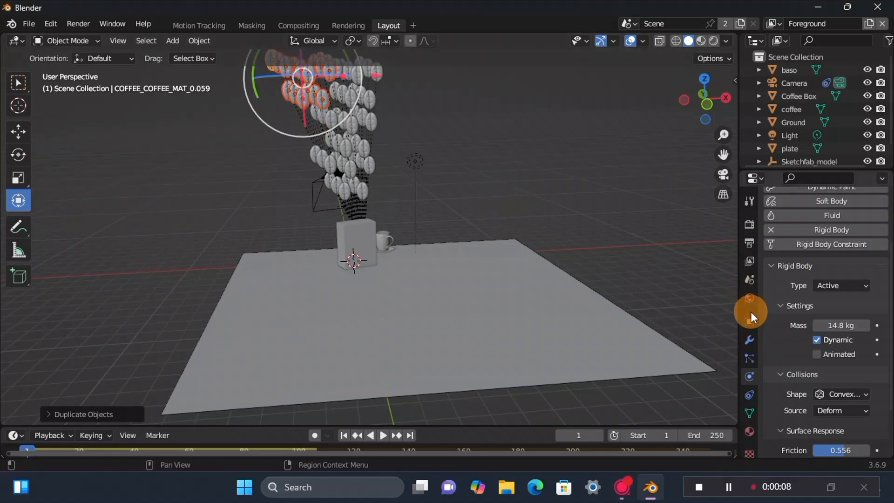
Step: Bake the scene's Rigid Body World cache for frames 1 to 250
click(749, 280)
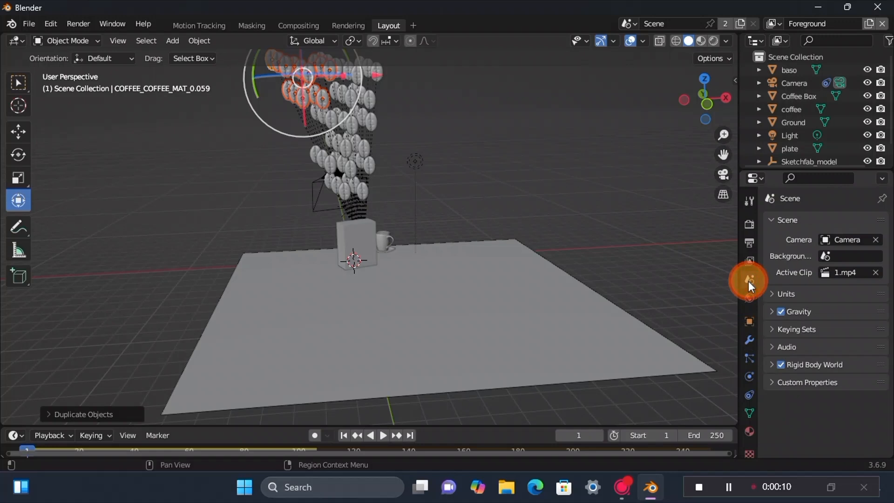
click(772, 364)
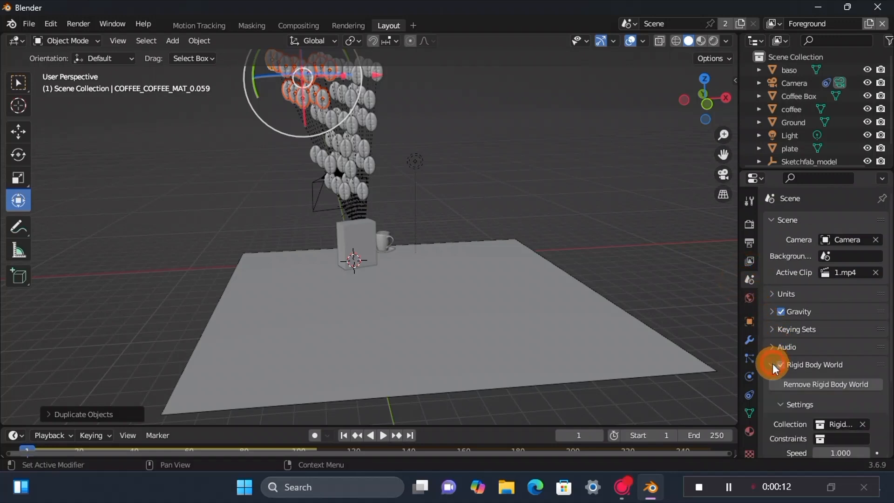
scroll(778, 395, down, 5)
click(784, 414)
scroll(783, 411, down, 6)
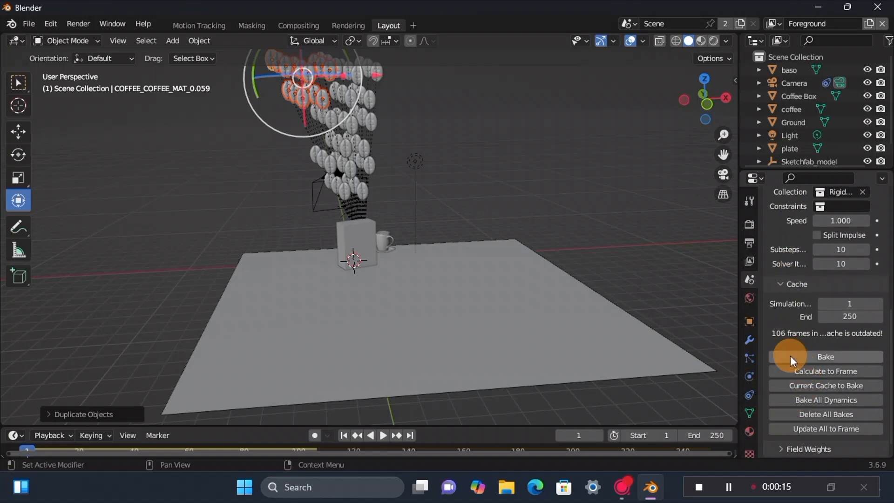
click(786, 355)
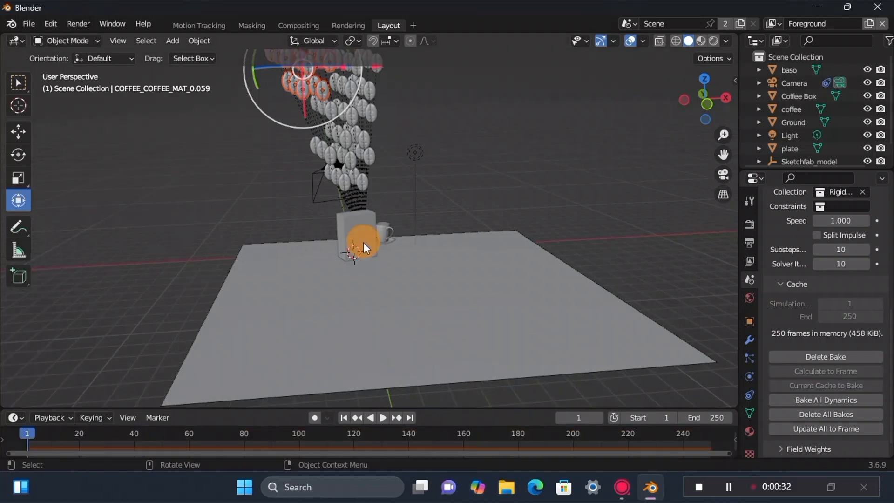
Step: Play back the baked bean simulation and examine the falling beans up close and through the camera
key(space)
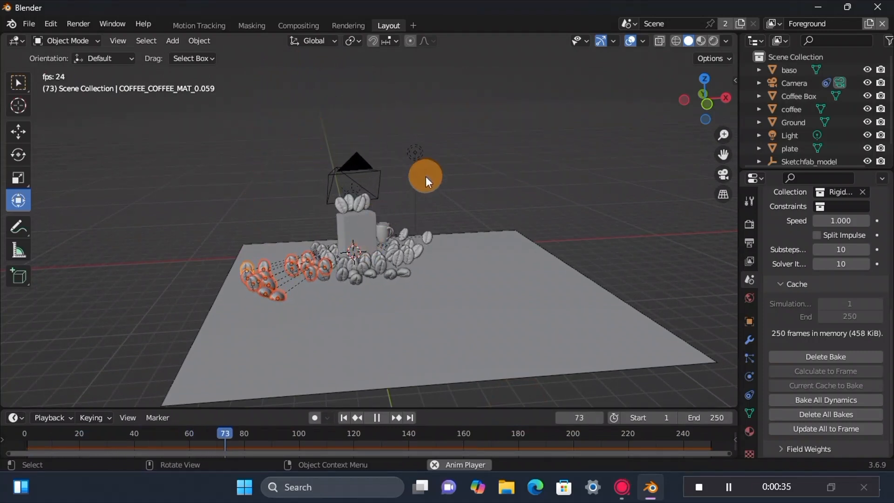
scroll(390, 239, up, 2)
scroll(384, 242, up, 4)
scroll(383, 242, down, 3)
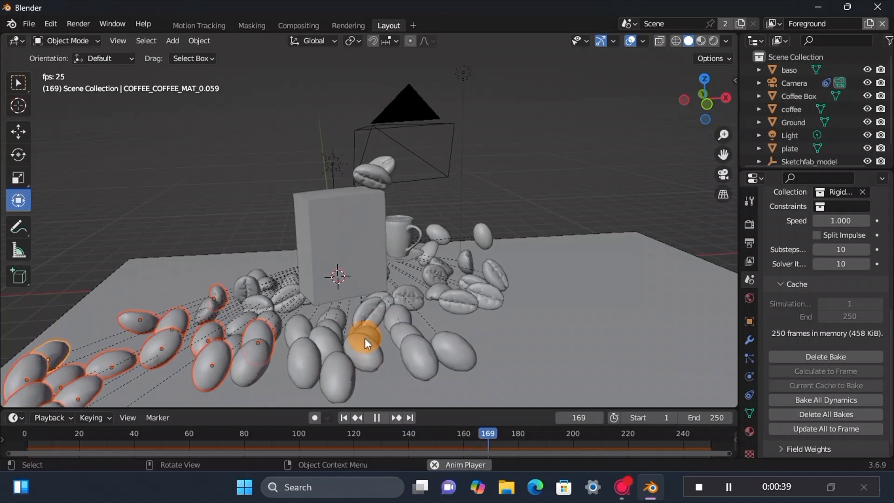
scroll(366, 334, down, 2)
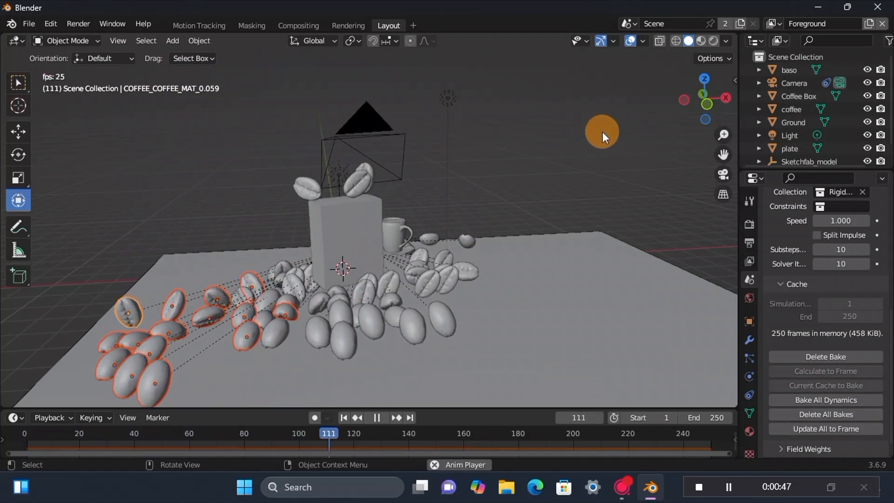
click(723, 174)
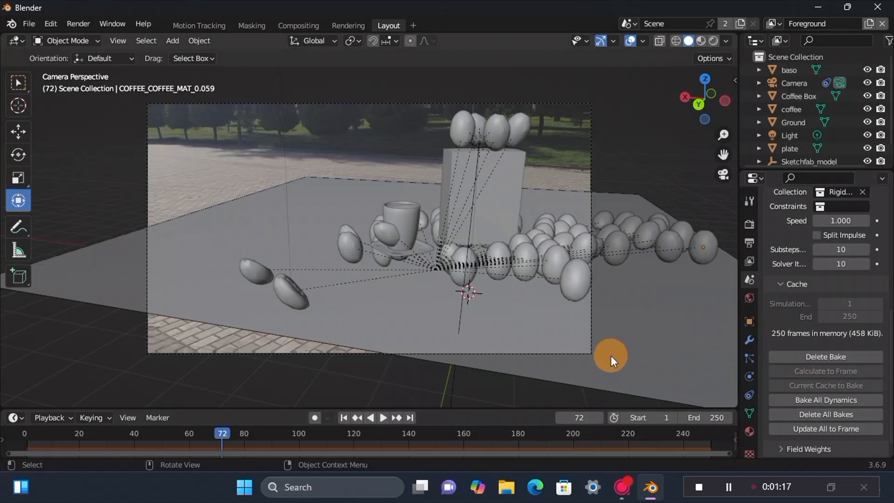
Step: Delete the rigid body bake and return to frame 1
click(802, 355)
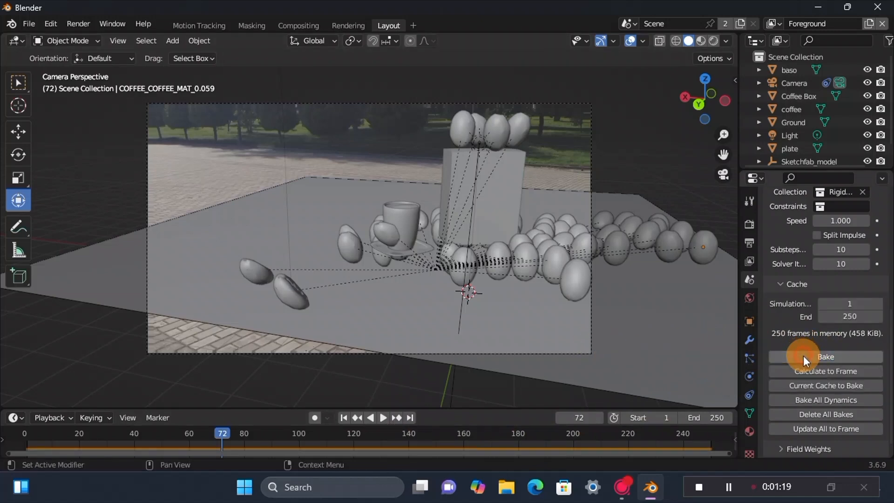
middle_drag(605, 264, 457, 290)
click(343, 418)
Step: Select the whole stack of beans and scale each bean down around its own origin
scroll(291, 235, down, 5)
drag(283, 68, 387, 200)
click(357, 46)
click(387, 82)
key(s)
click(386, 137)
Step: Duplicate the selected small beans and move the copies next to the existing stack
key(shift+d)
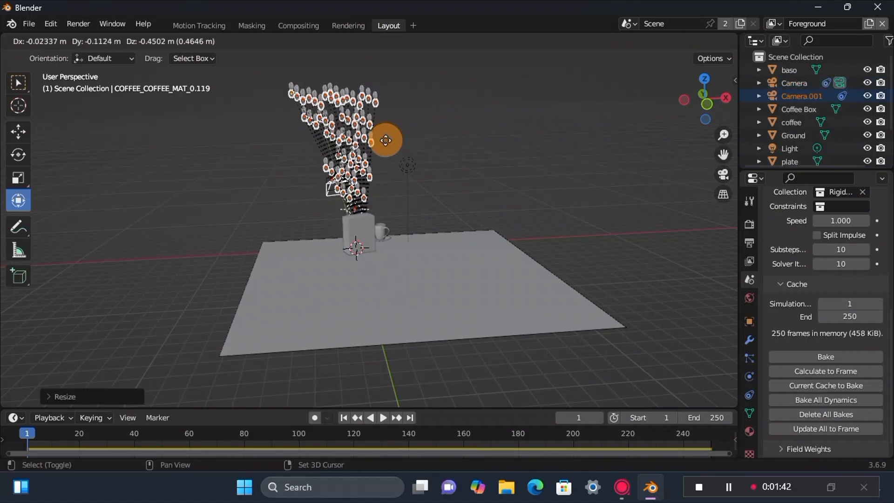
middle_drag(416, 124, 84, 129)
drag(453, 104, 460, 132)
drag(336, 125, 350, 131)
Step: Duplicate the selected bean group once more and shift the copies sideways to widen the cloud of beans behind the Coffee Box
key(shift+d)
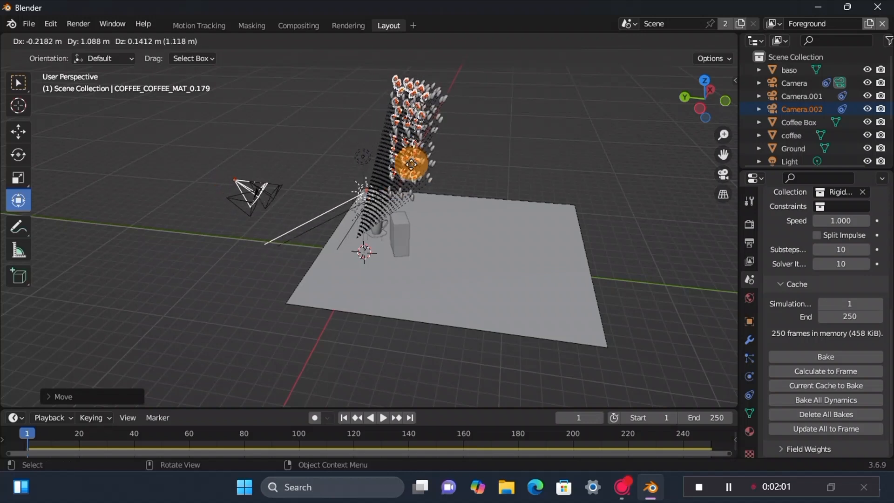
click(412, 160)
drag(702, 99, 617, 99)
drag(439, 143, 458, 142)
middle_drag(662, 89, 489, 200)
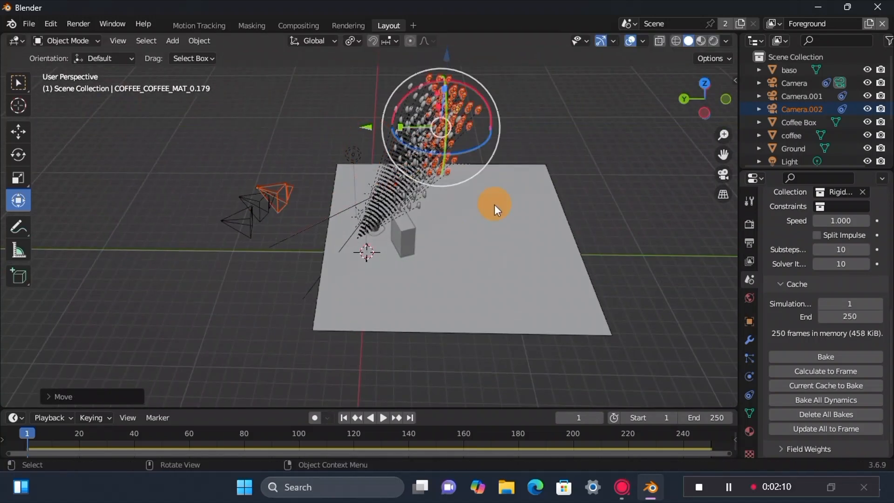
Step: Bake the rigid body simulation again for frames 1 to 250 with the added beans and play it from the camera view
click(712, 305)
click(807, 356)
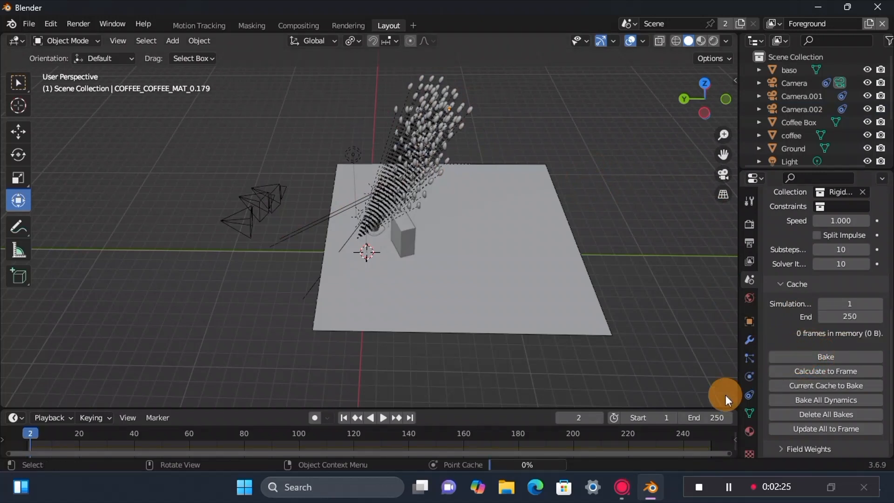
click(382, 417)
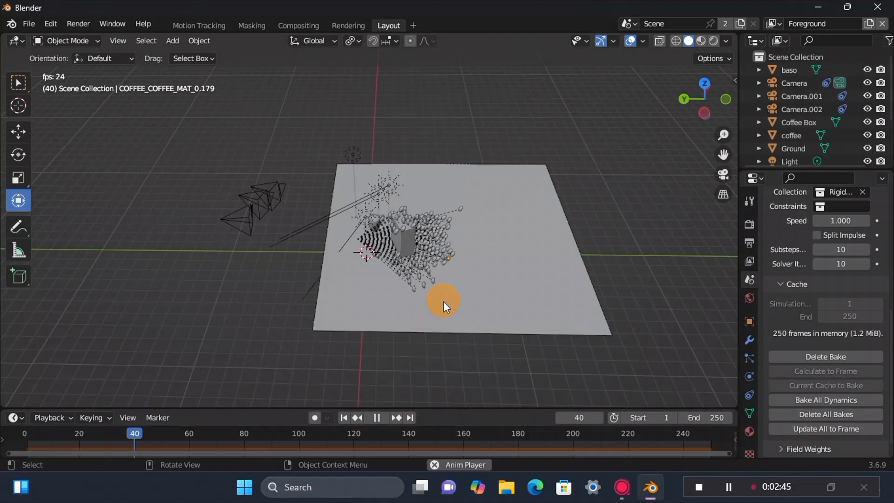
click(716, 175)
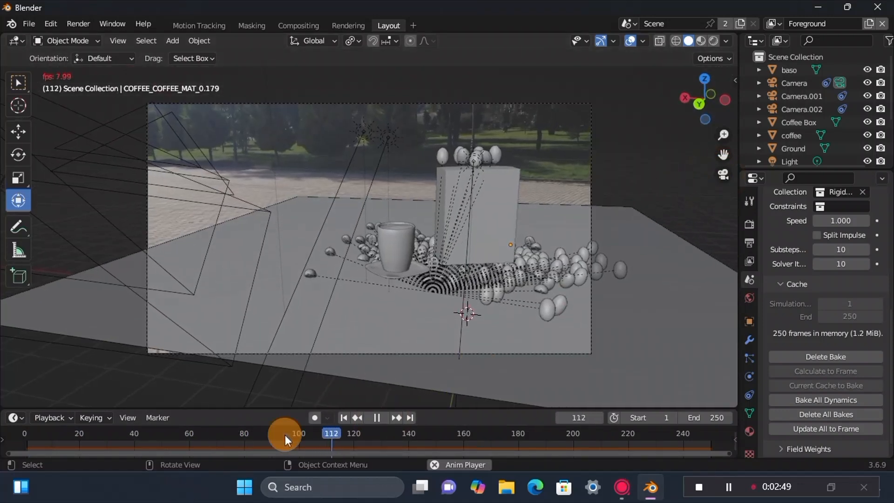
click(342, 417)
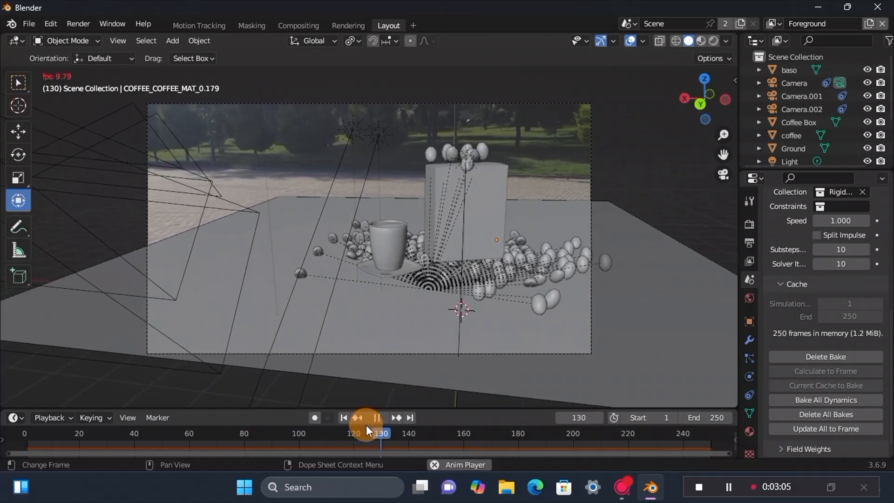
click(376, 417)
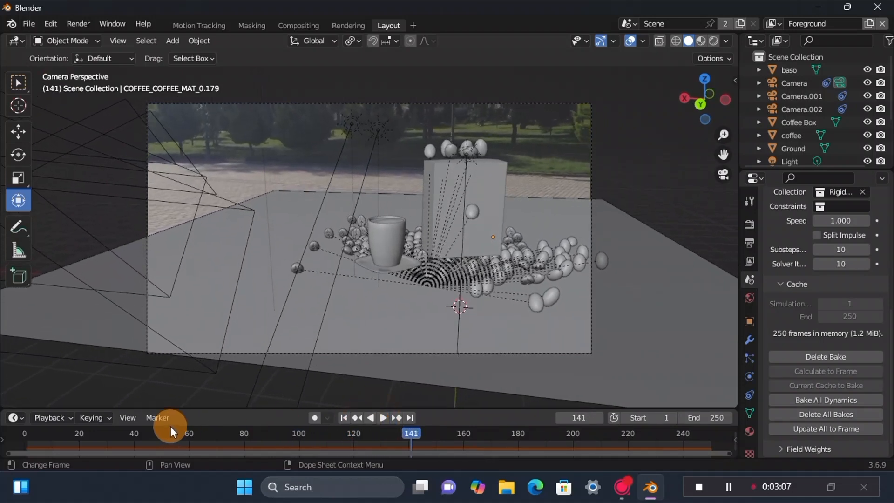